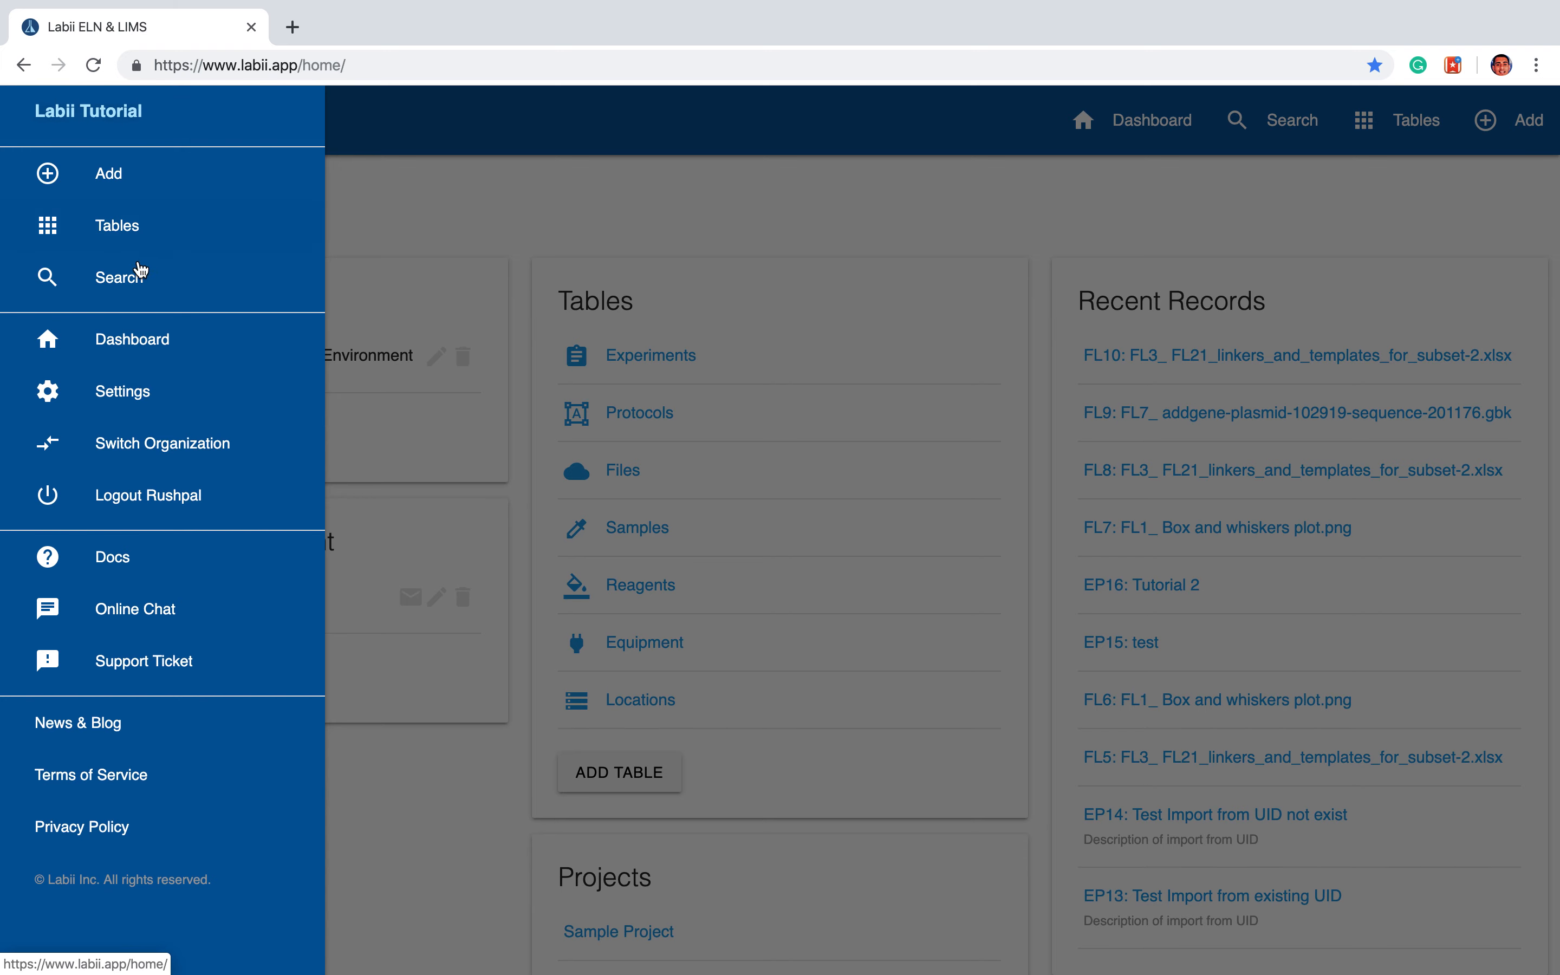
- Open the list filter settings for the Experiments table and look through its filters
left_click(116, 393)
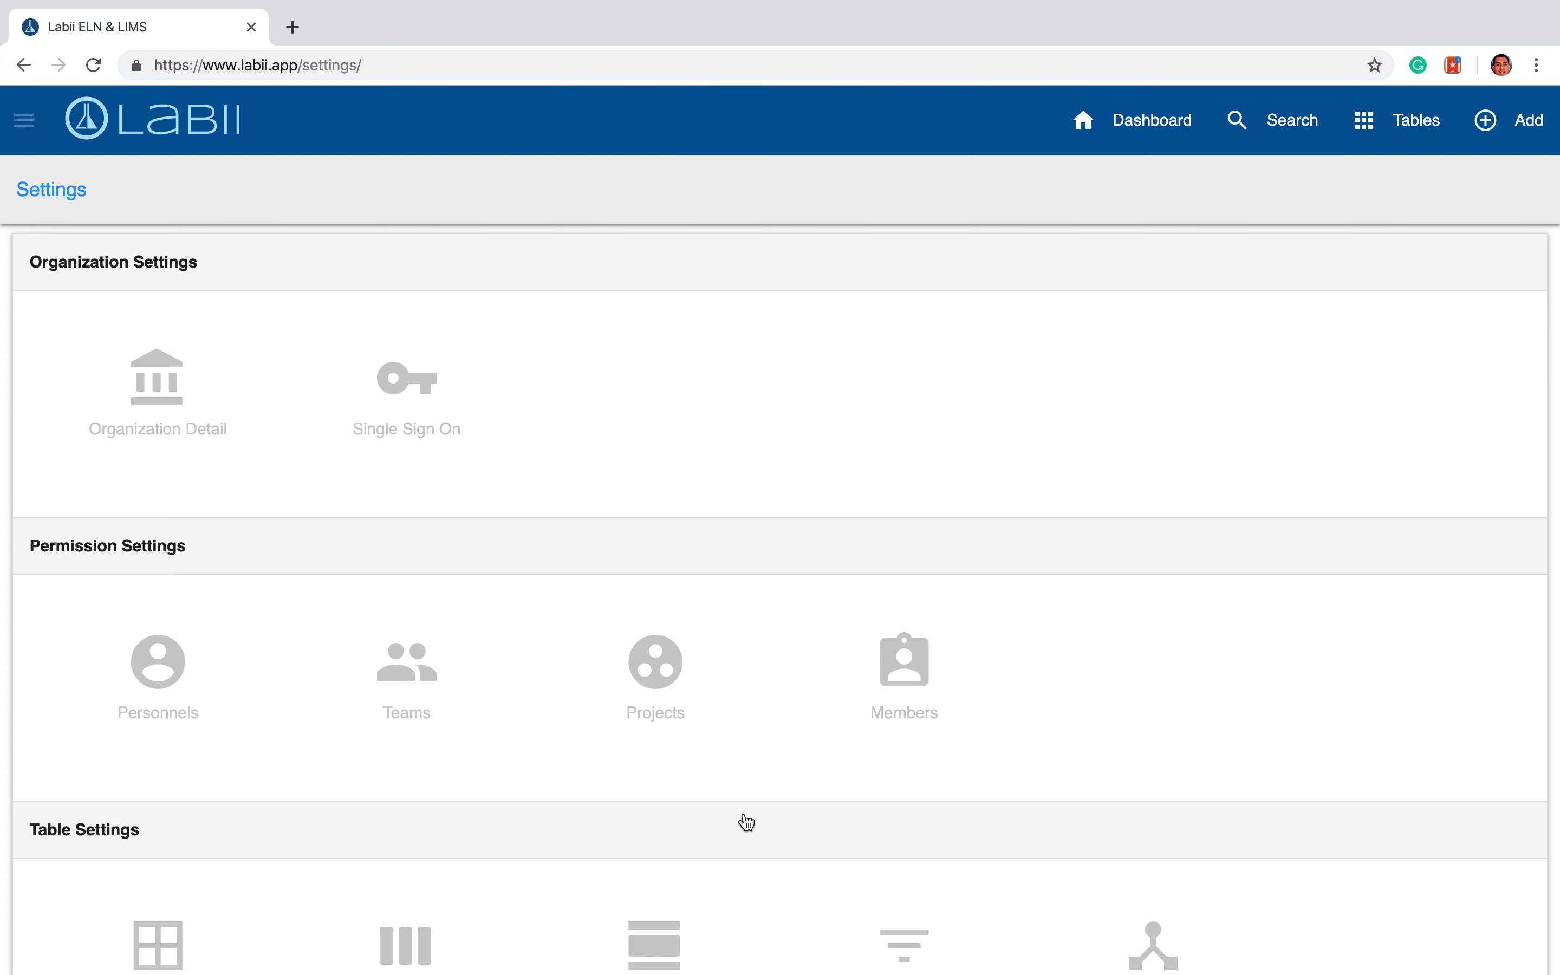
scroll(742, 822, "down", 3)
left_click(909, 789)
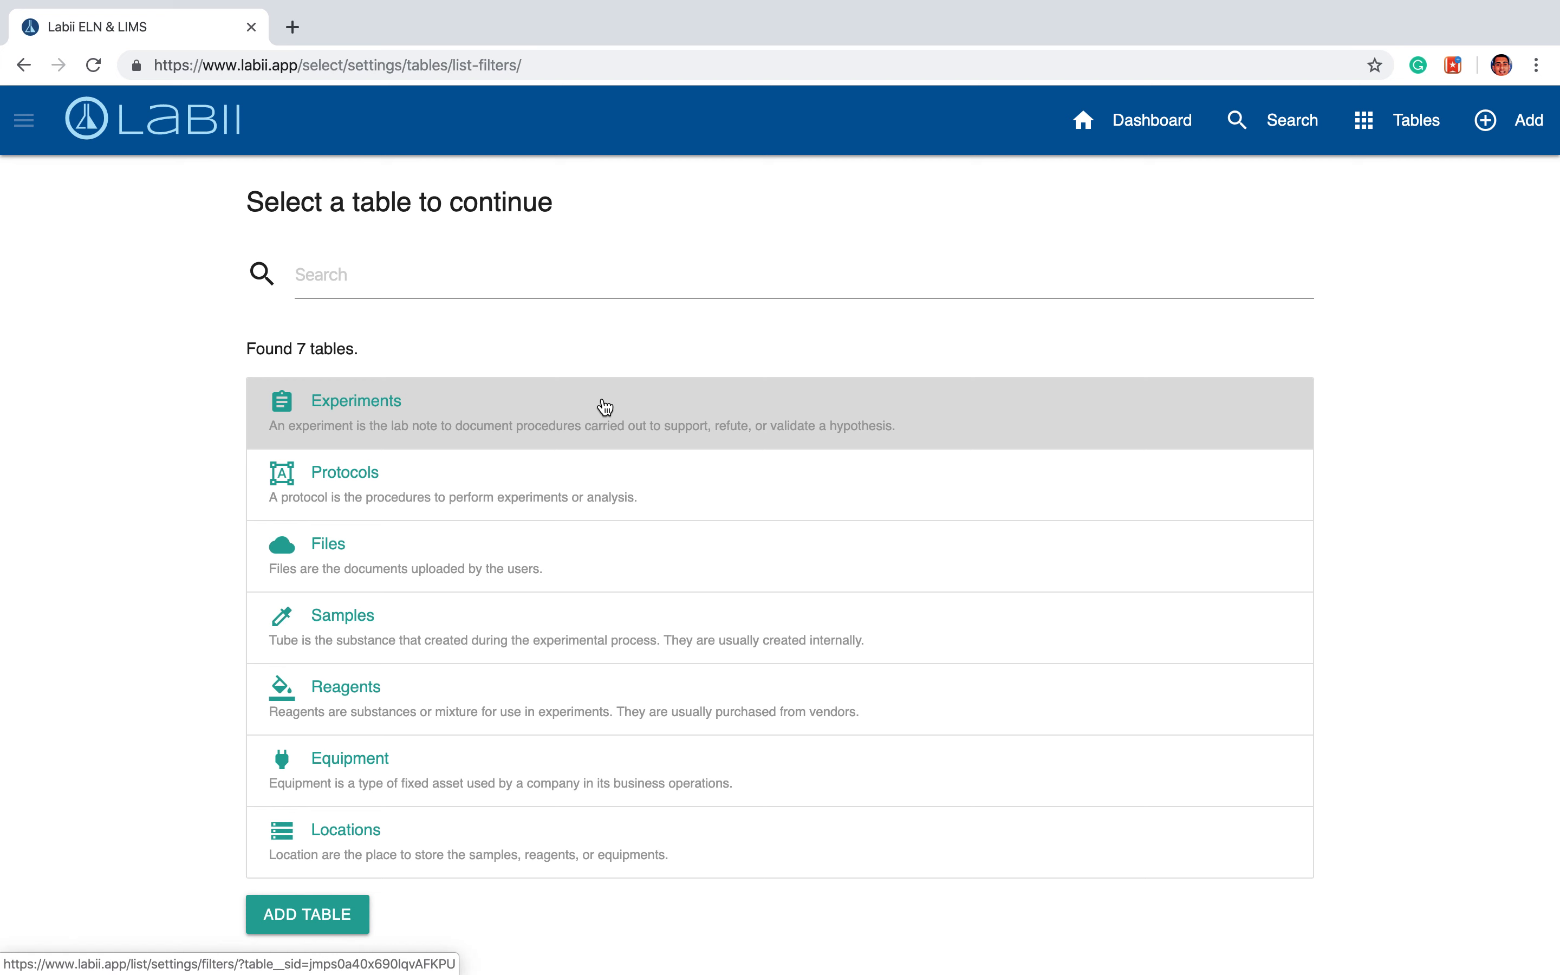
left_click(488, 420)
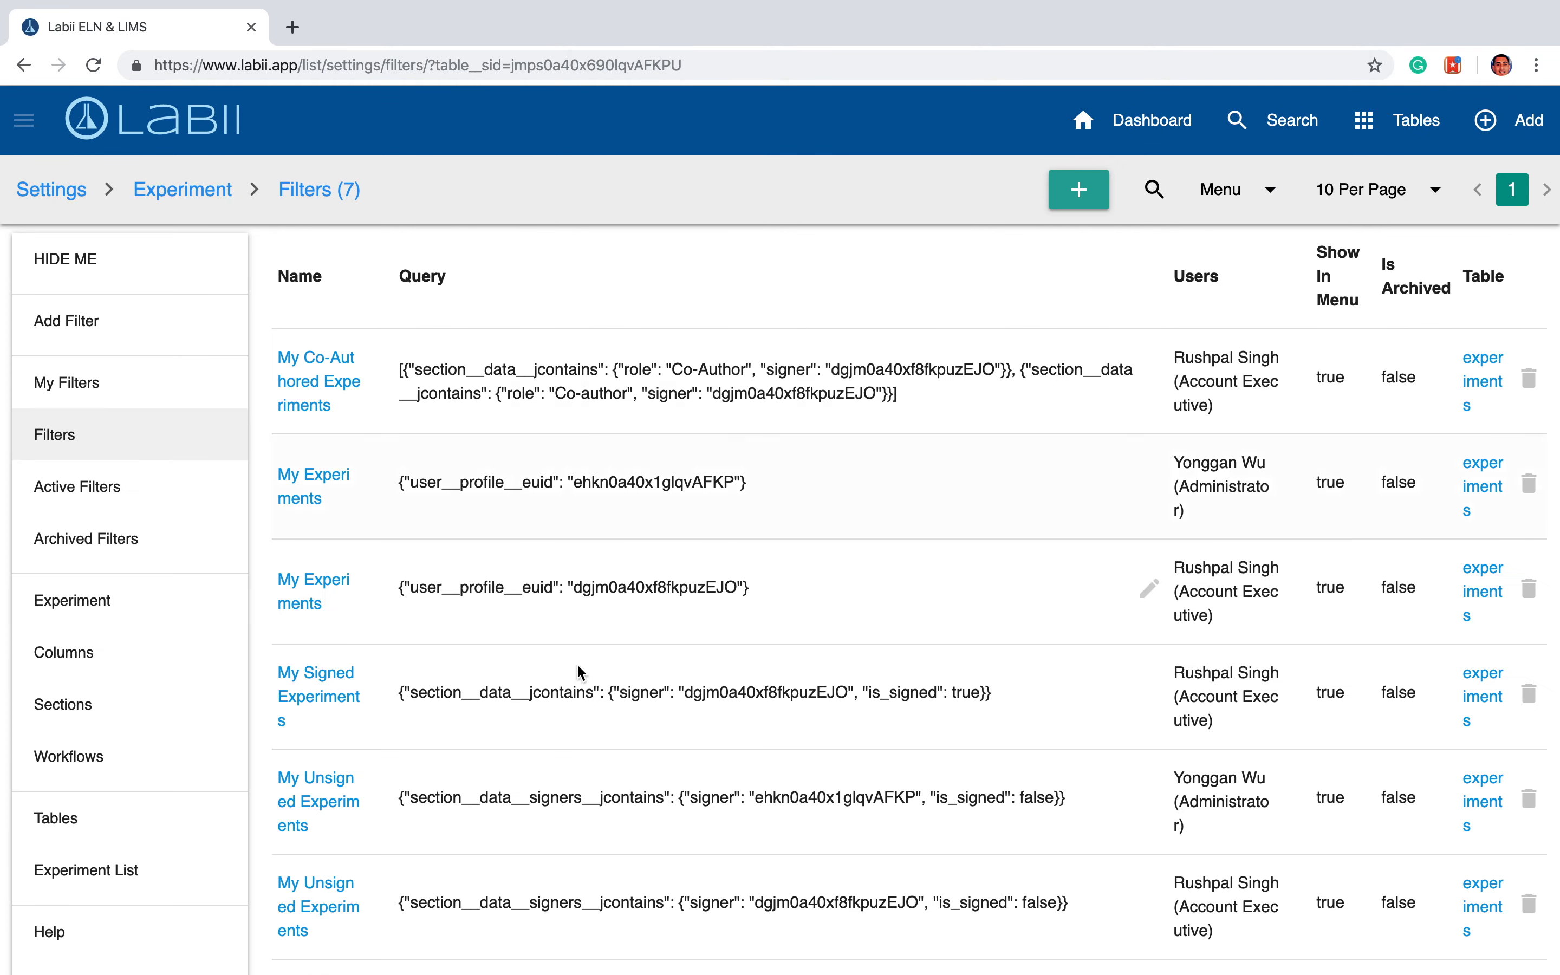
scroll(607, 735, "down", 3)
scroll(608, 735, "up", 3)
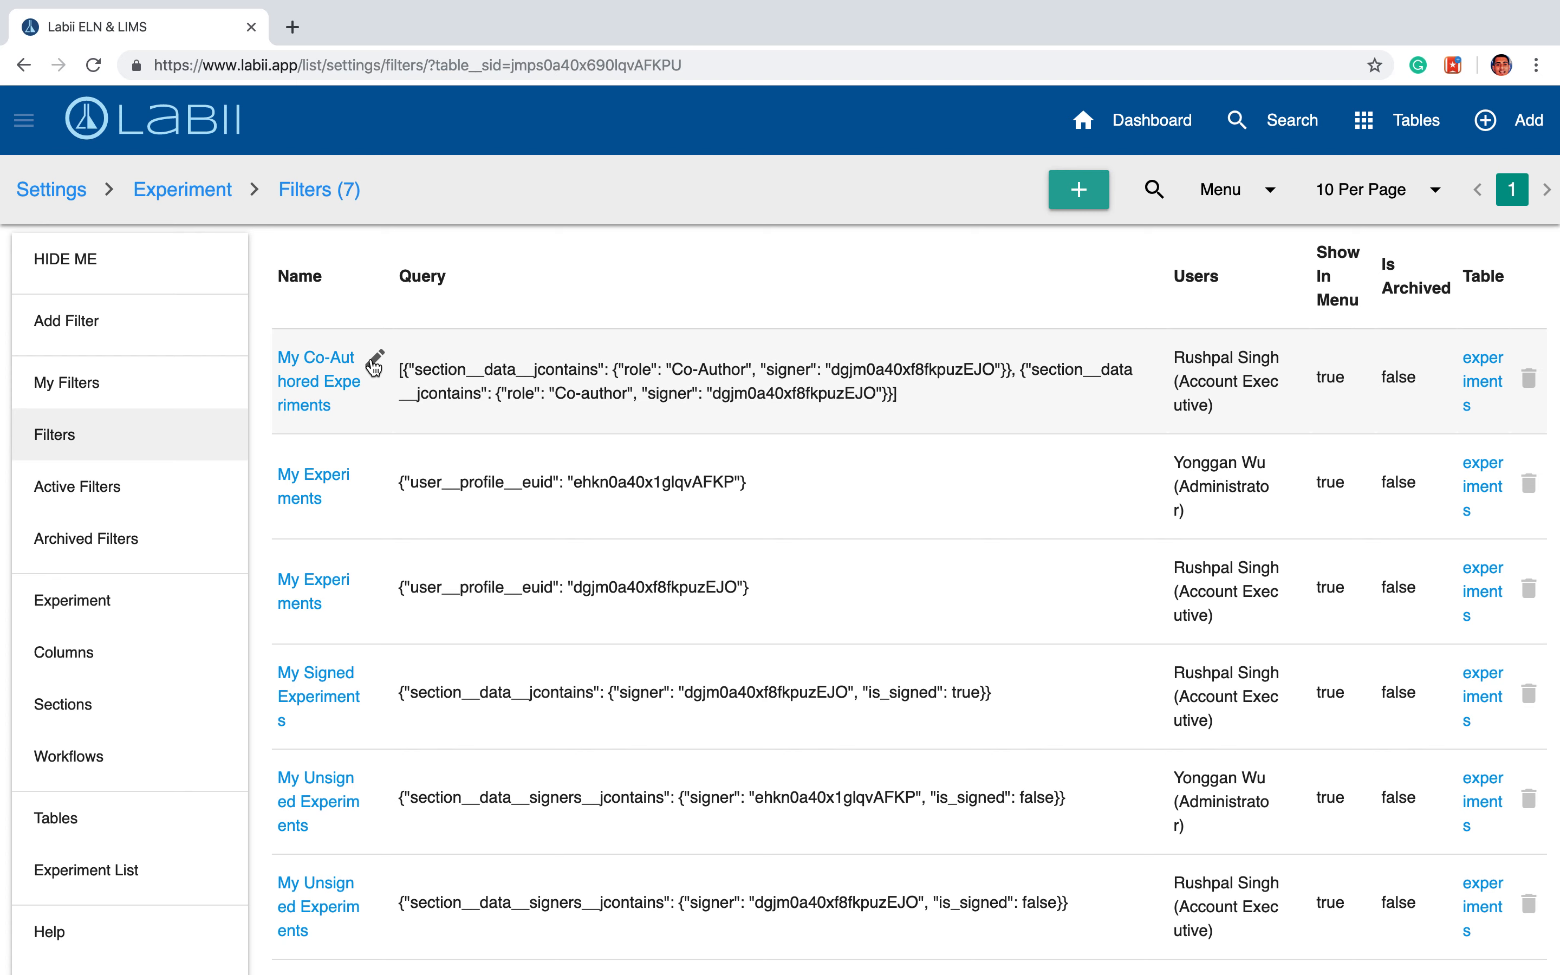
- Open the name of the My Co-Authored Experiments filter for inline editing, and cancel the edit
left_click(372, 363)
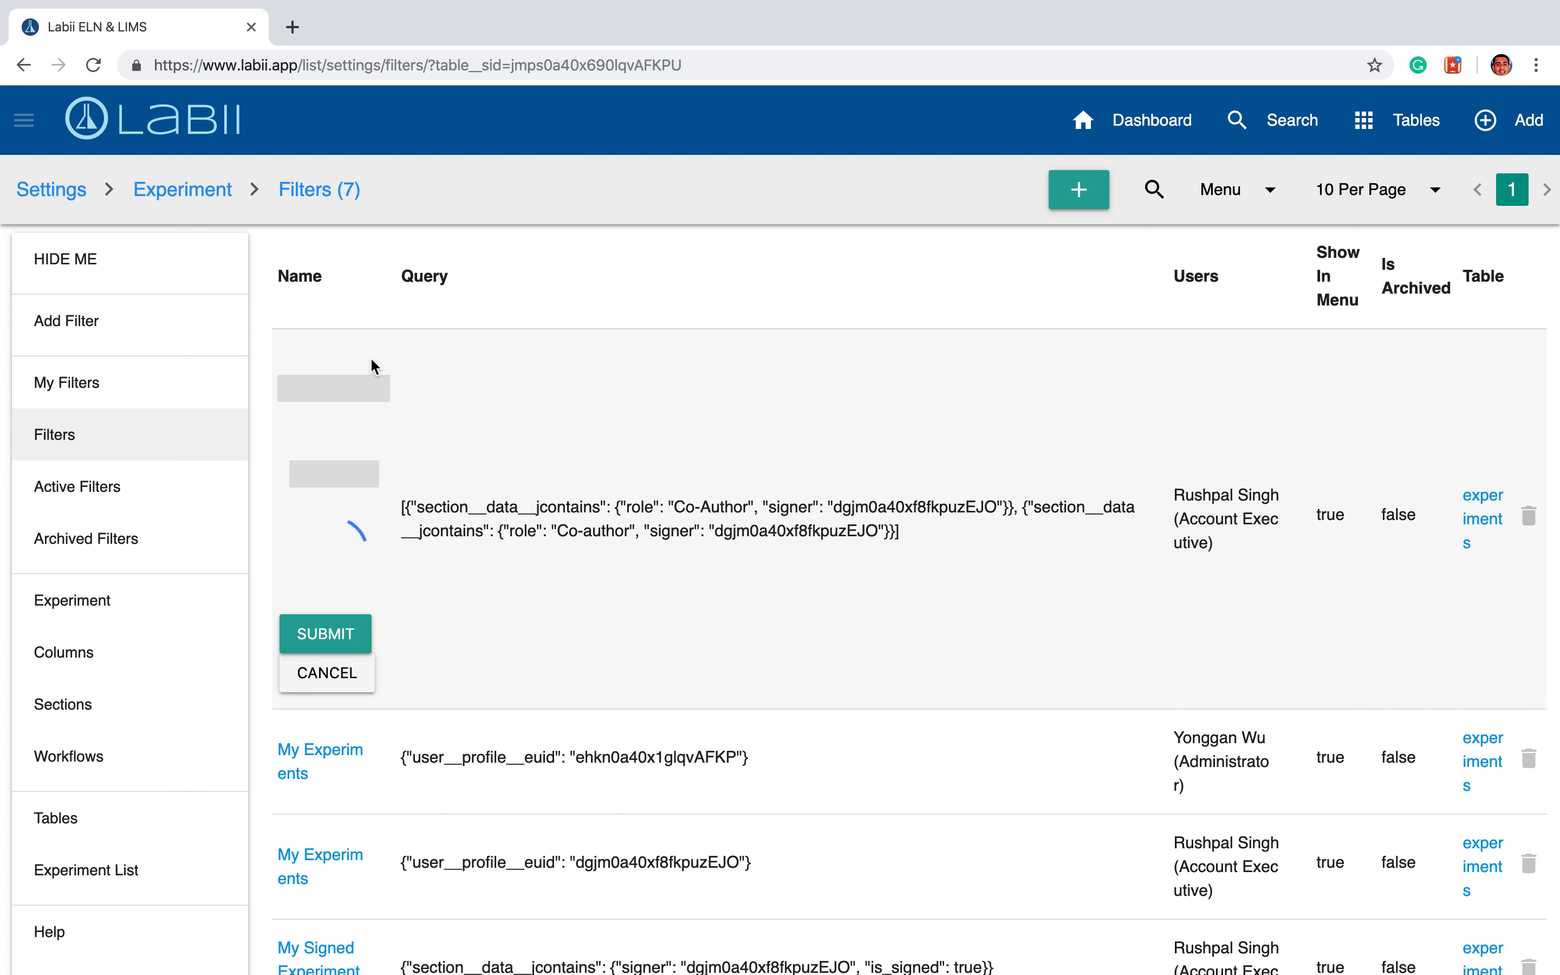
double_click(344, 450)
triple_click(344, 450)
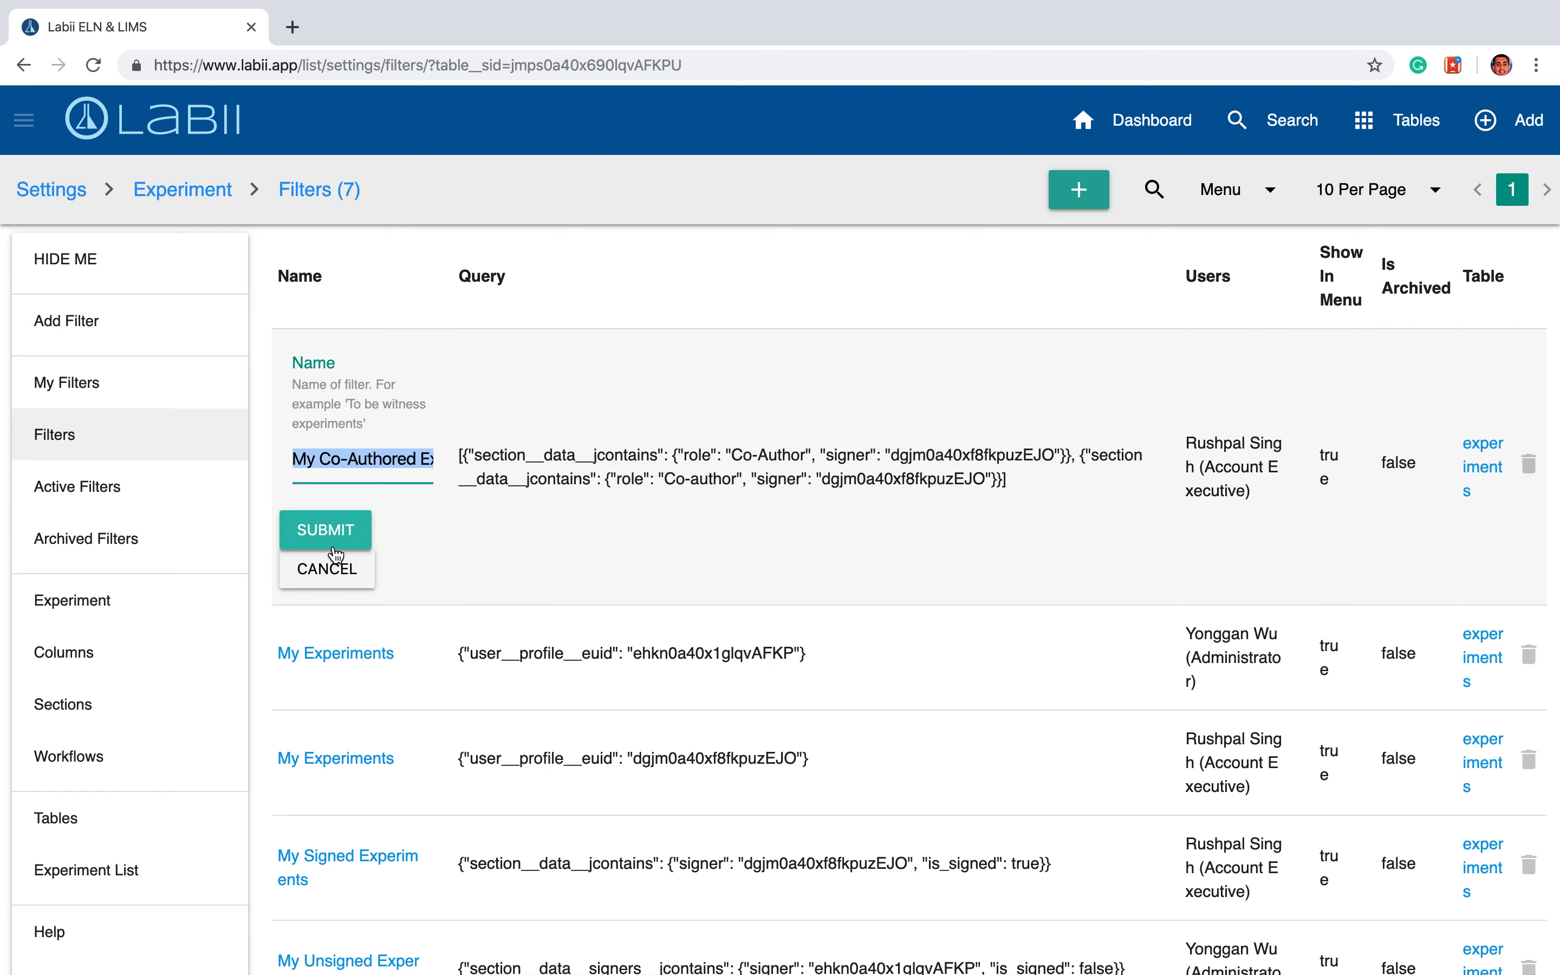
left_click(327, 568)
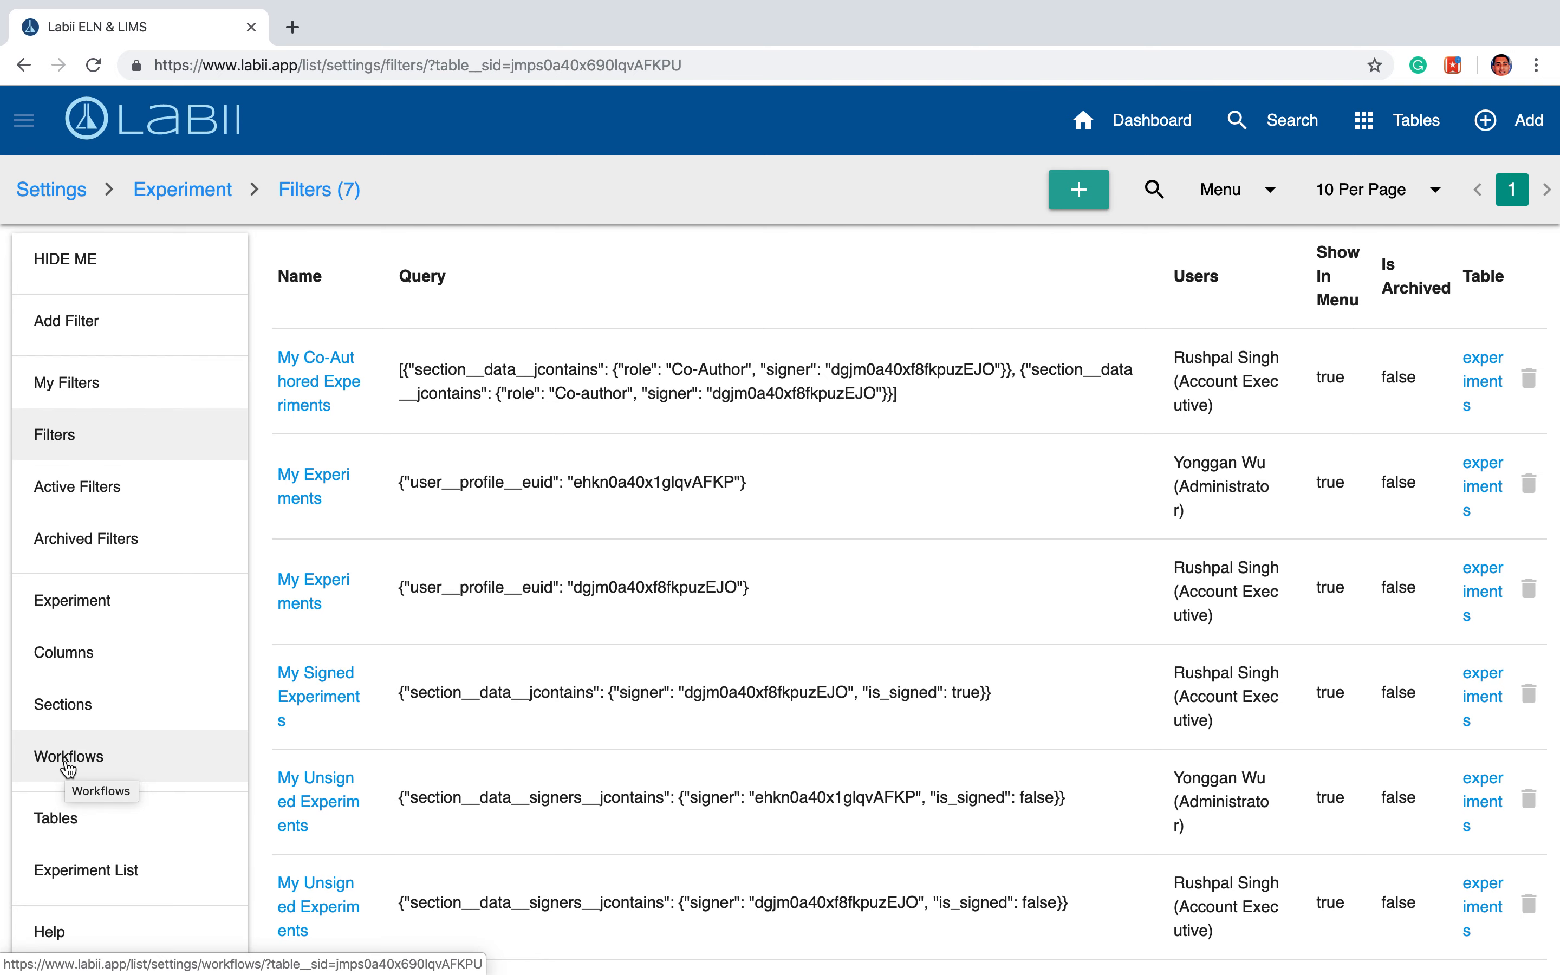
- Examine the navigation links beside the filter list, and open and close the list's search field
scroll(68, 769, "down", 3)
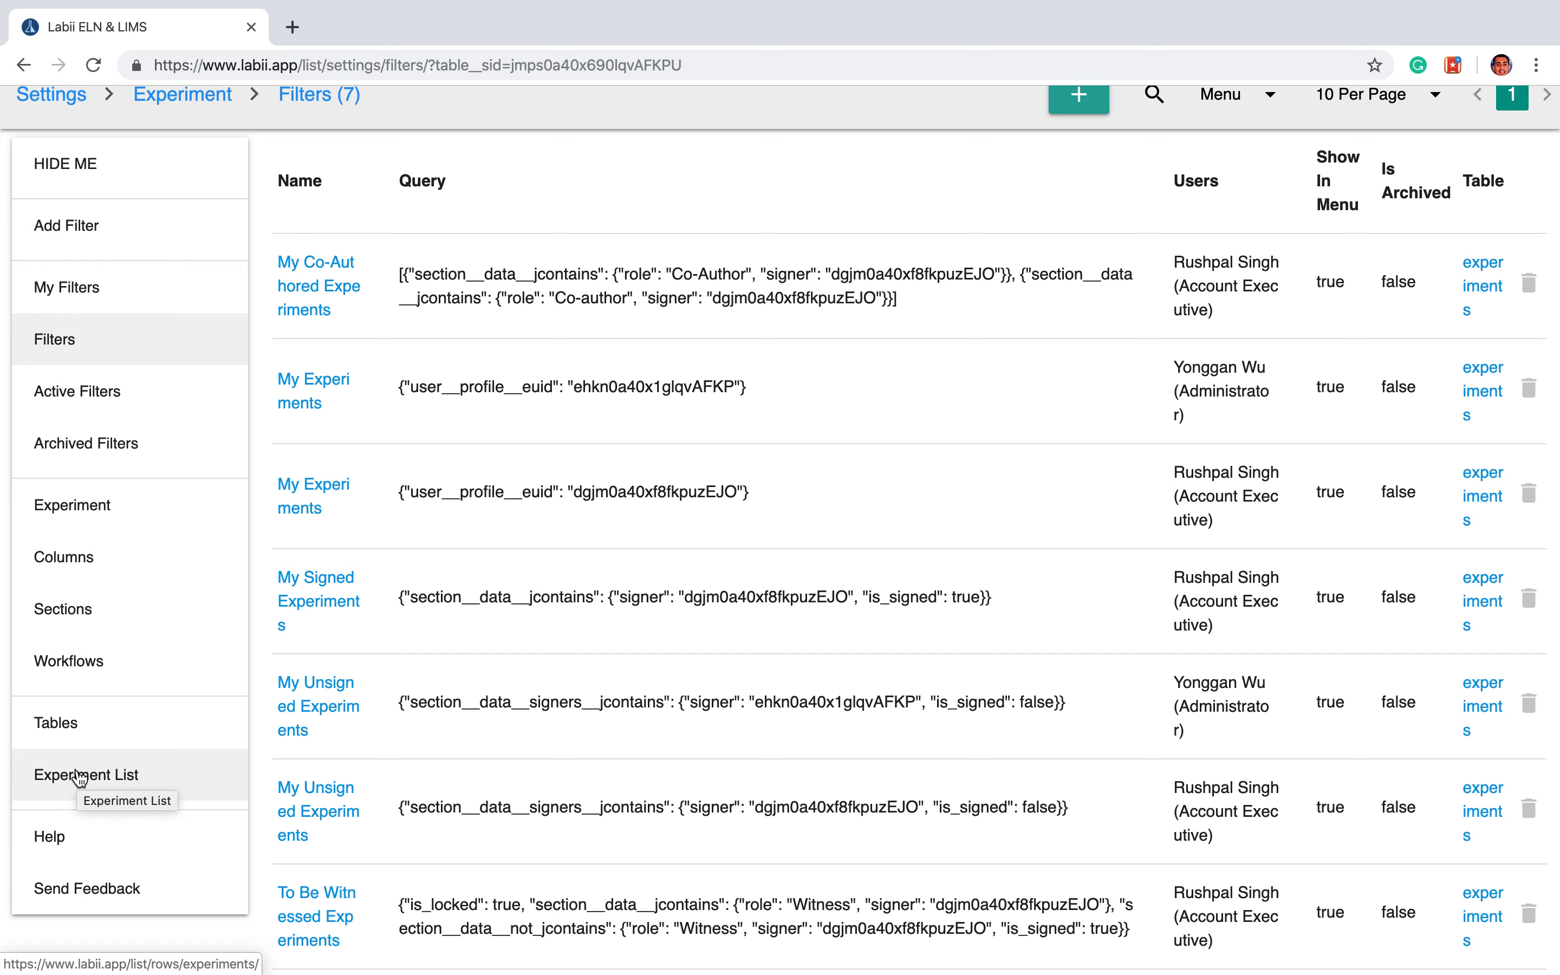
scroll(79, 779, "down", 1)
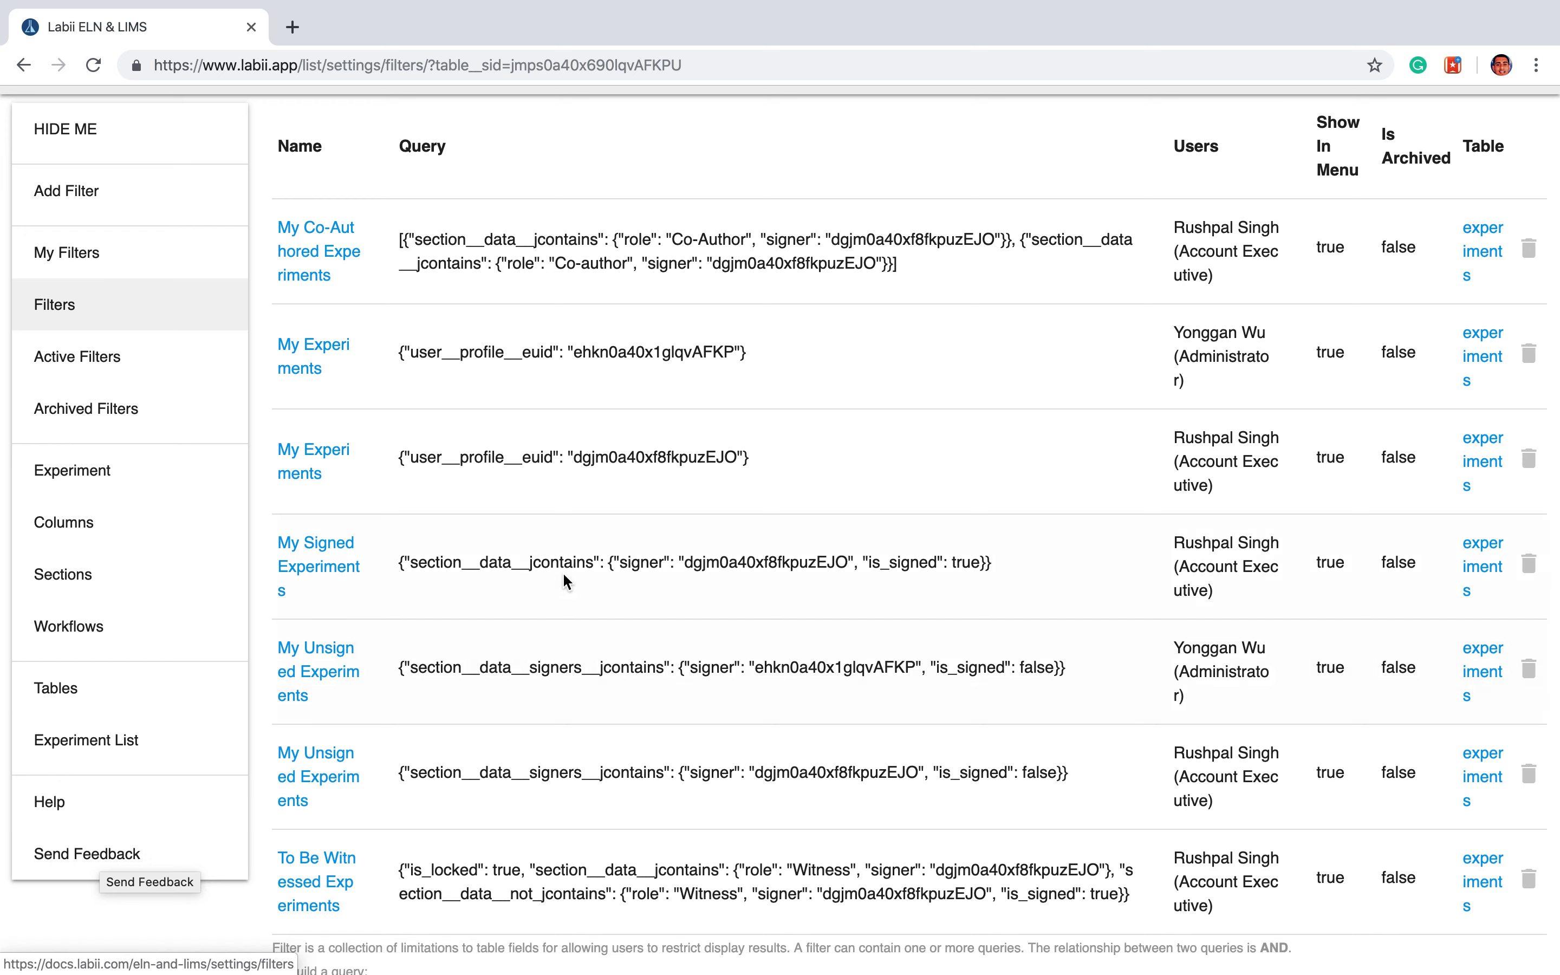
scroll(564, 571, "up", 3)
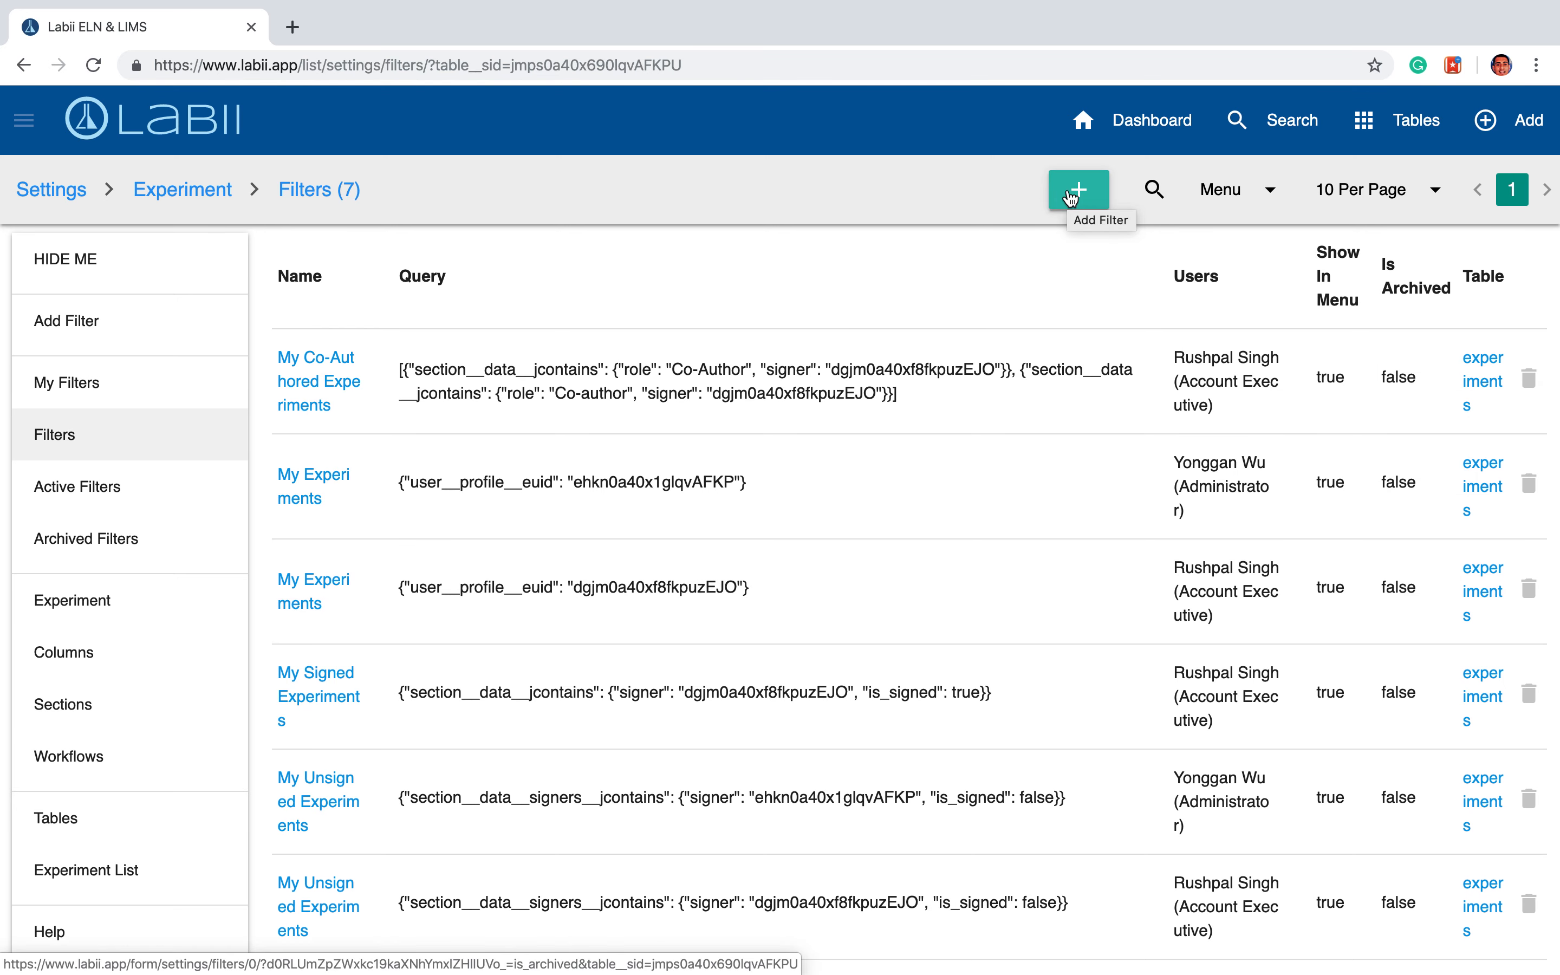
left_click(1154, 189)
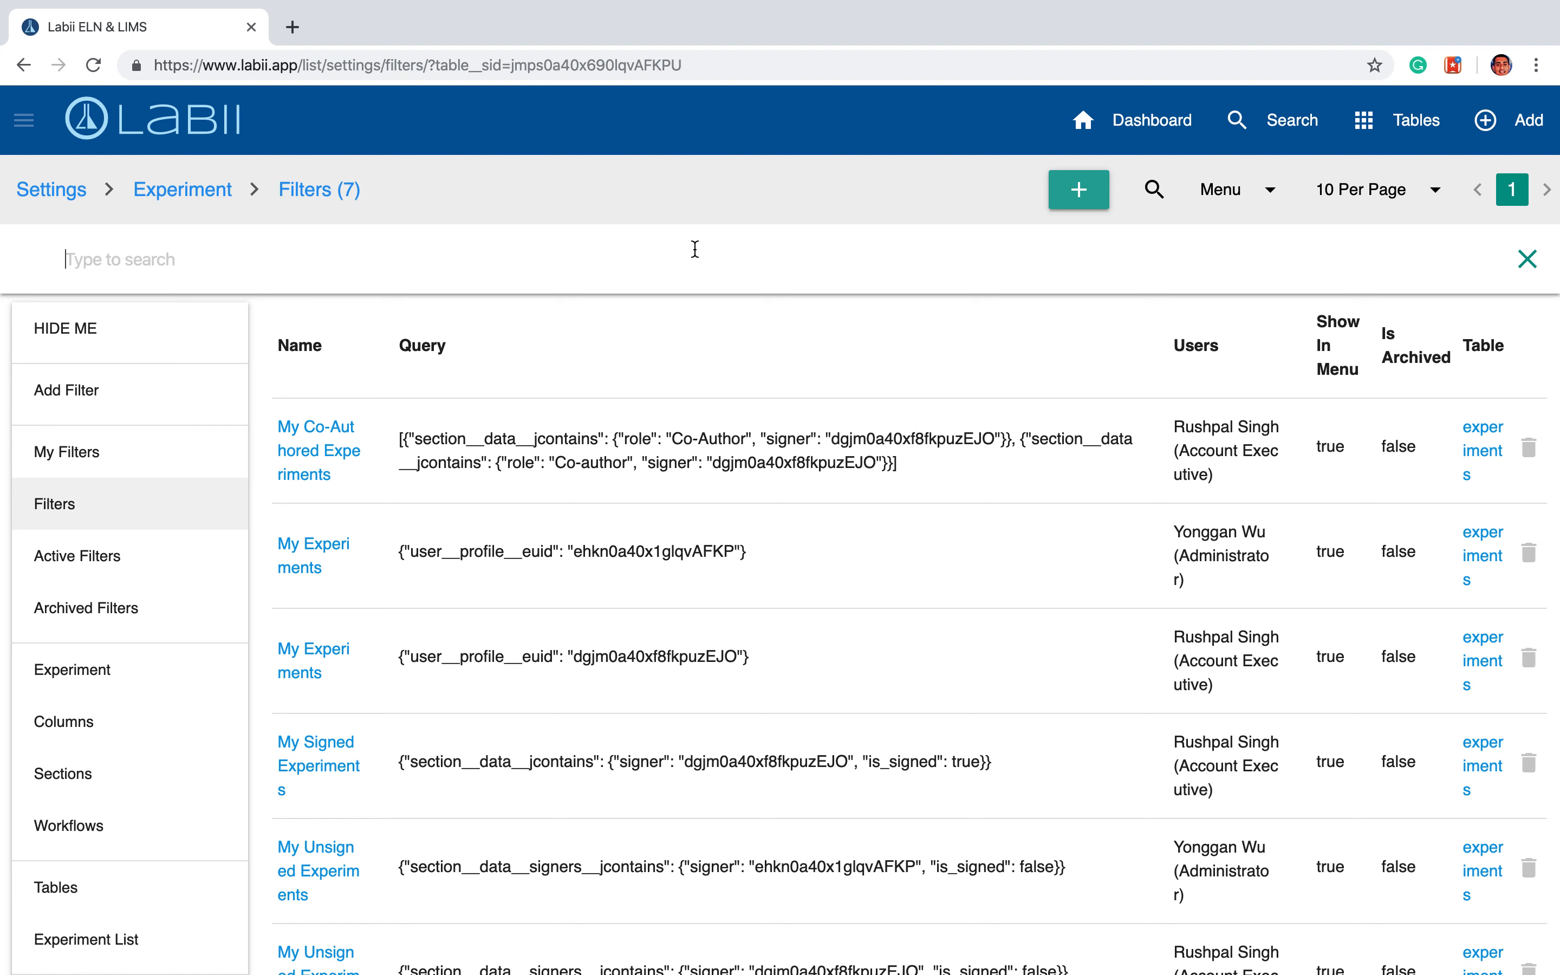
left_click(1154, 206)
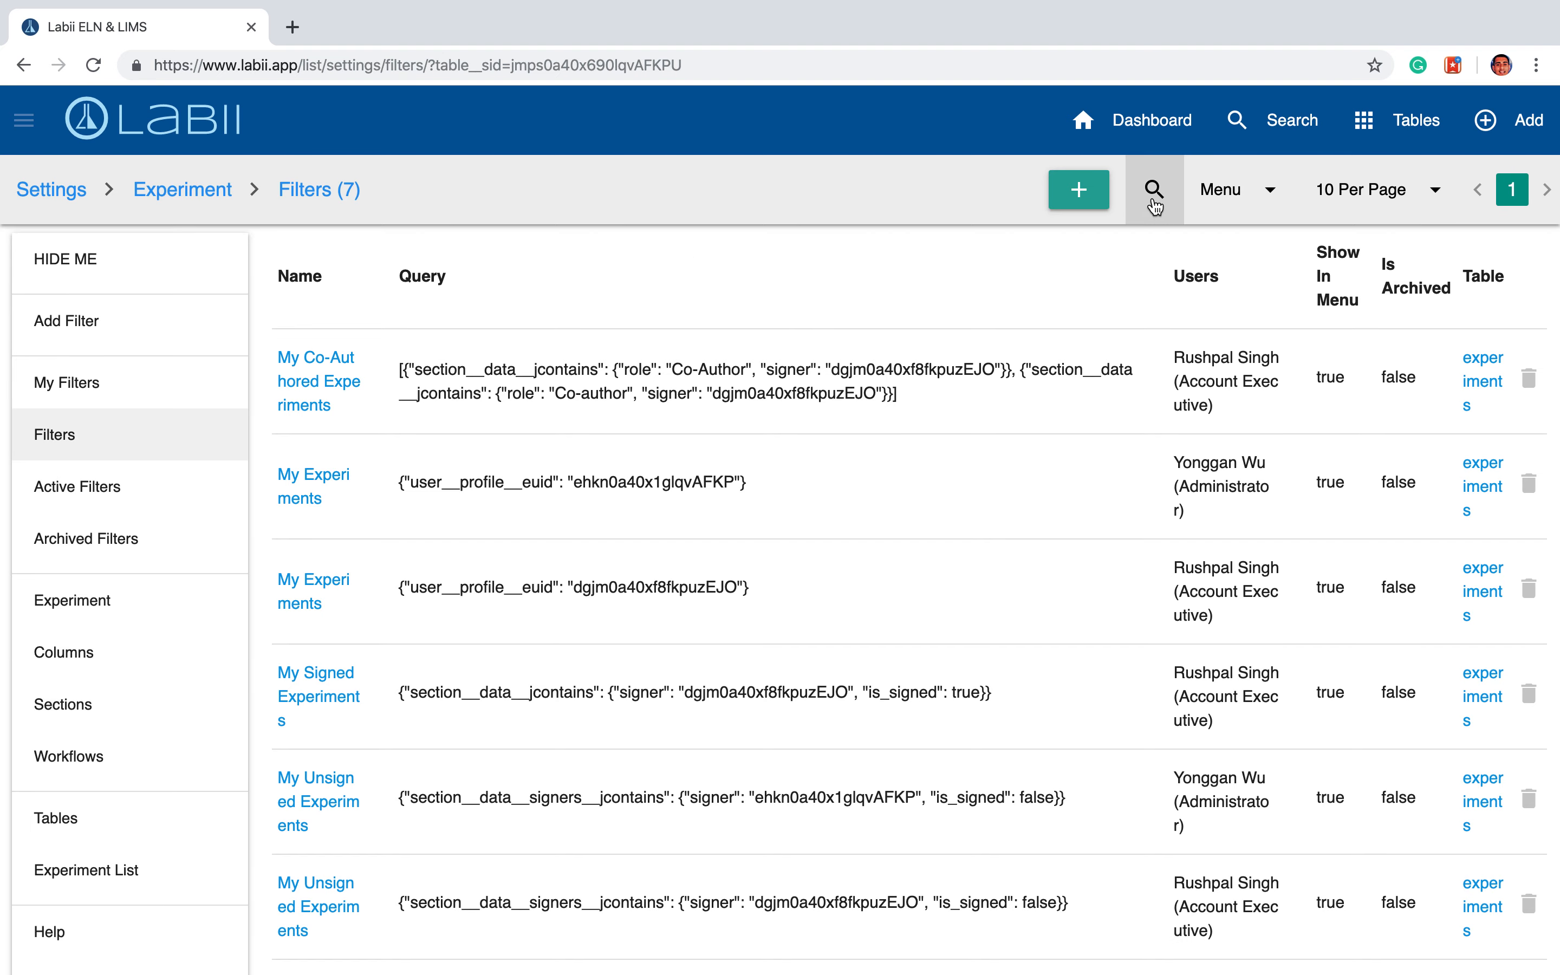
- Review the filter list's import, export and navigation options, and its choices for items per page
left_click(1228, 194)
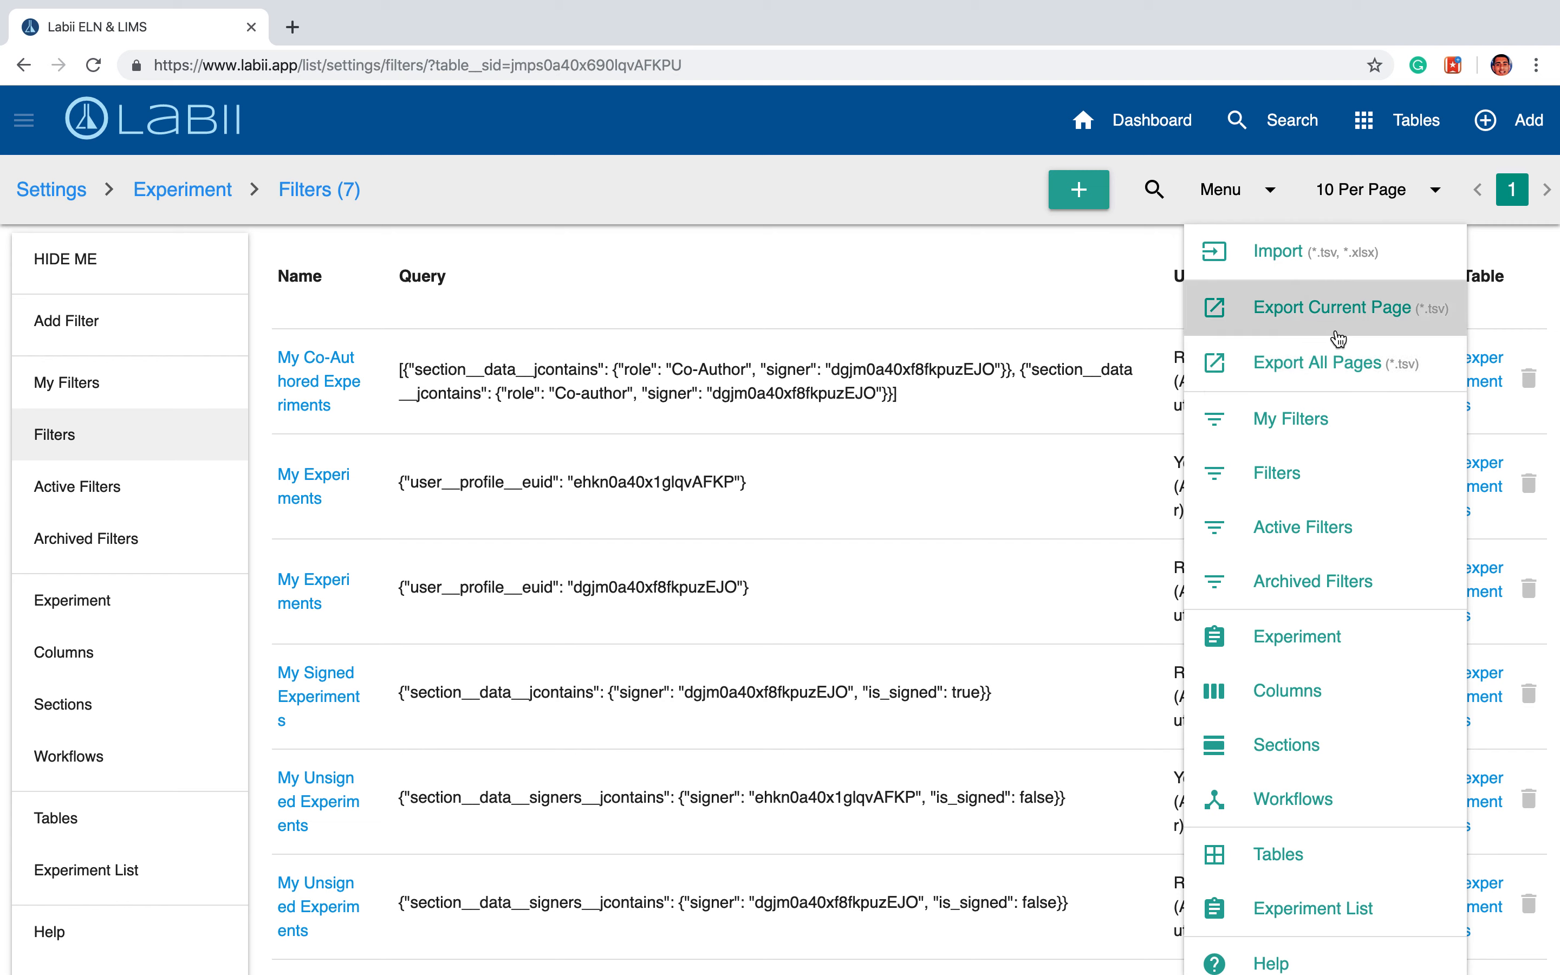
scroll(1357, 574, "down", 2)
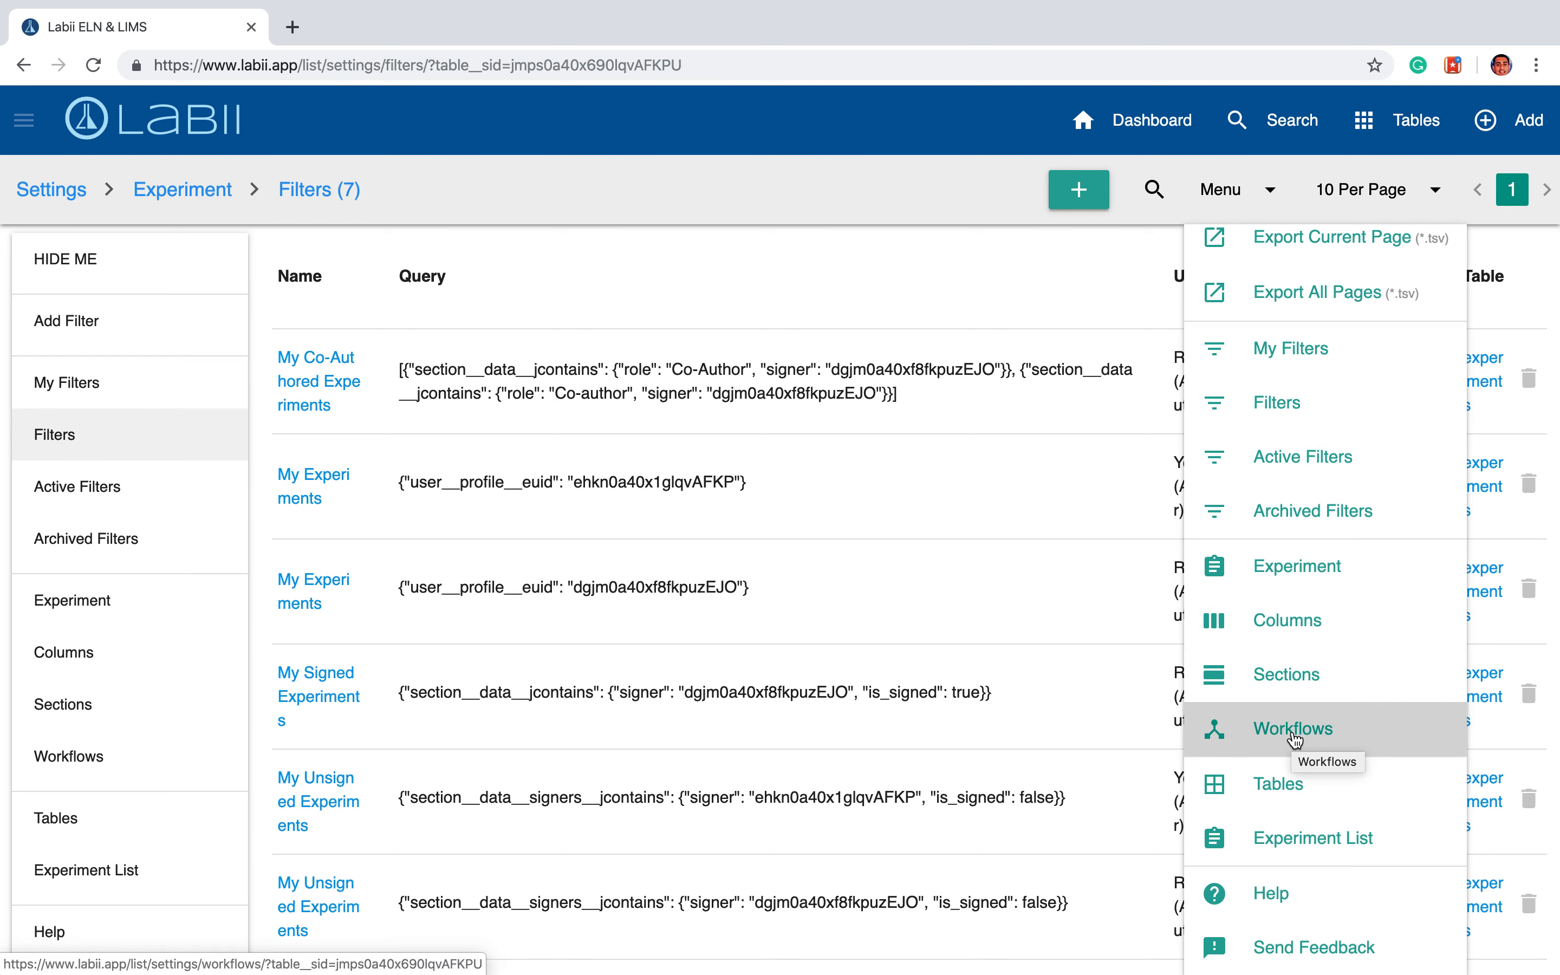
scroll(1294, 740, "down", 2)
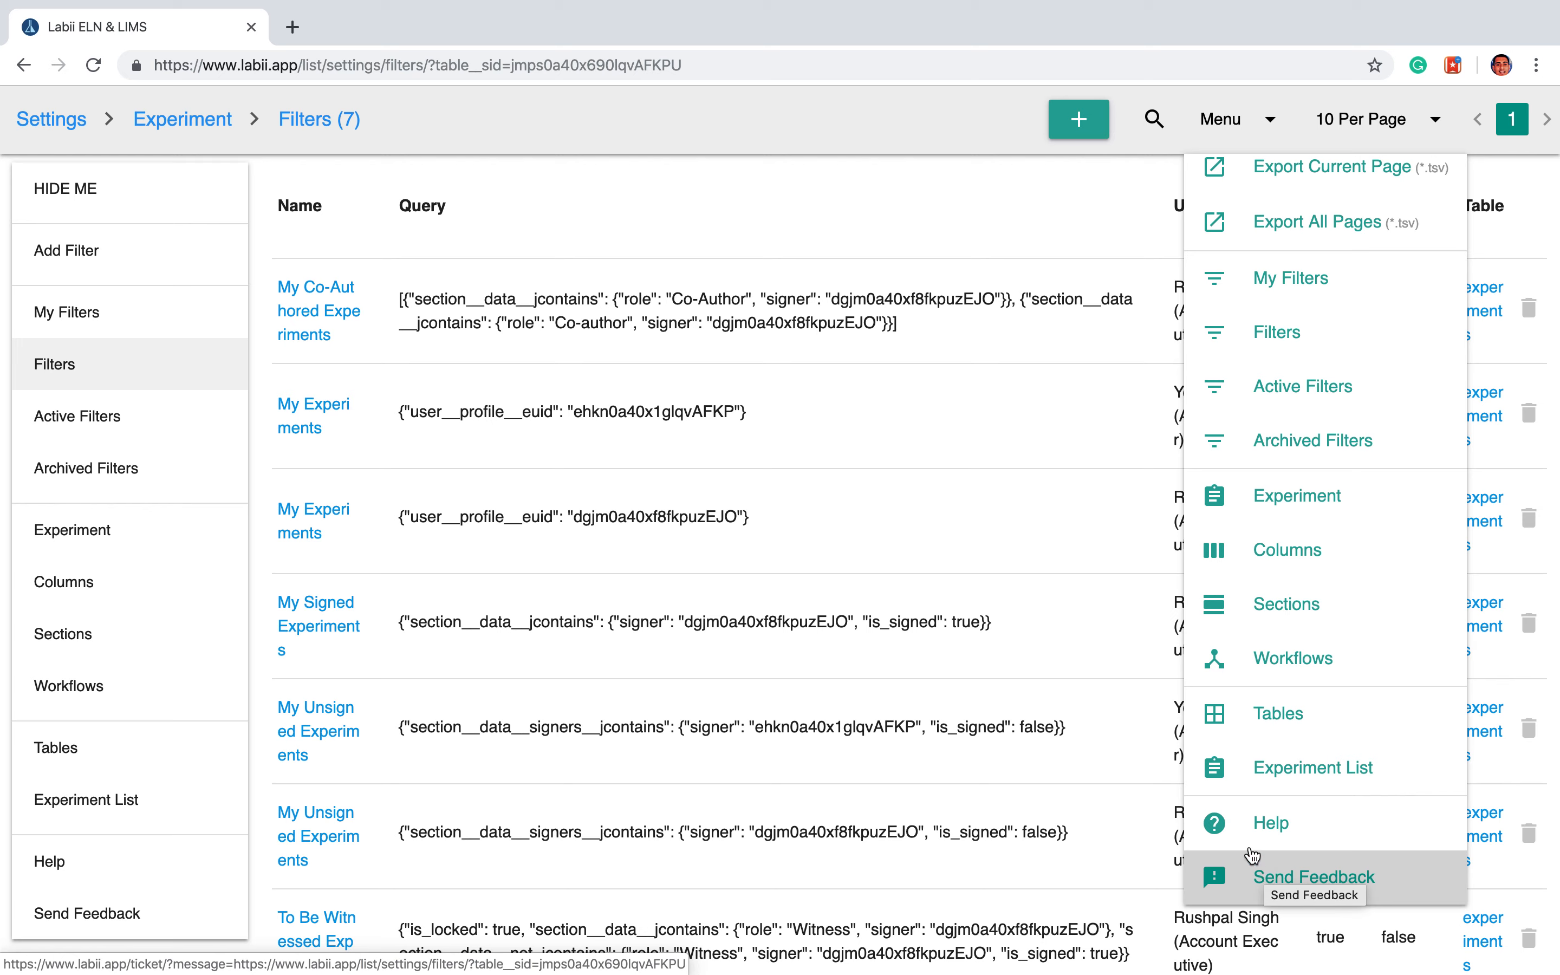
left_click(906, 204)
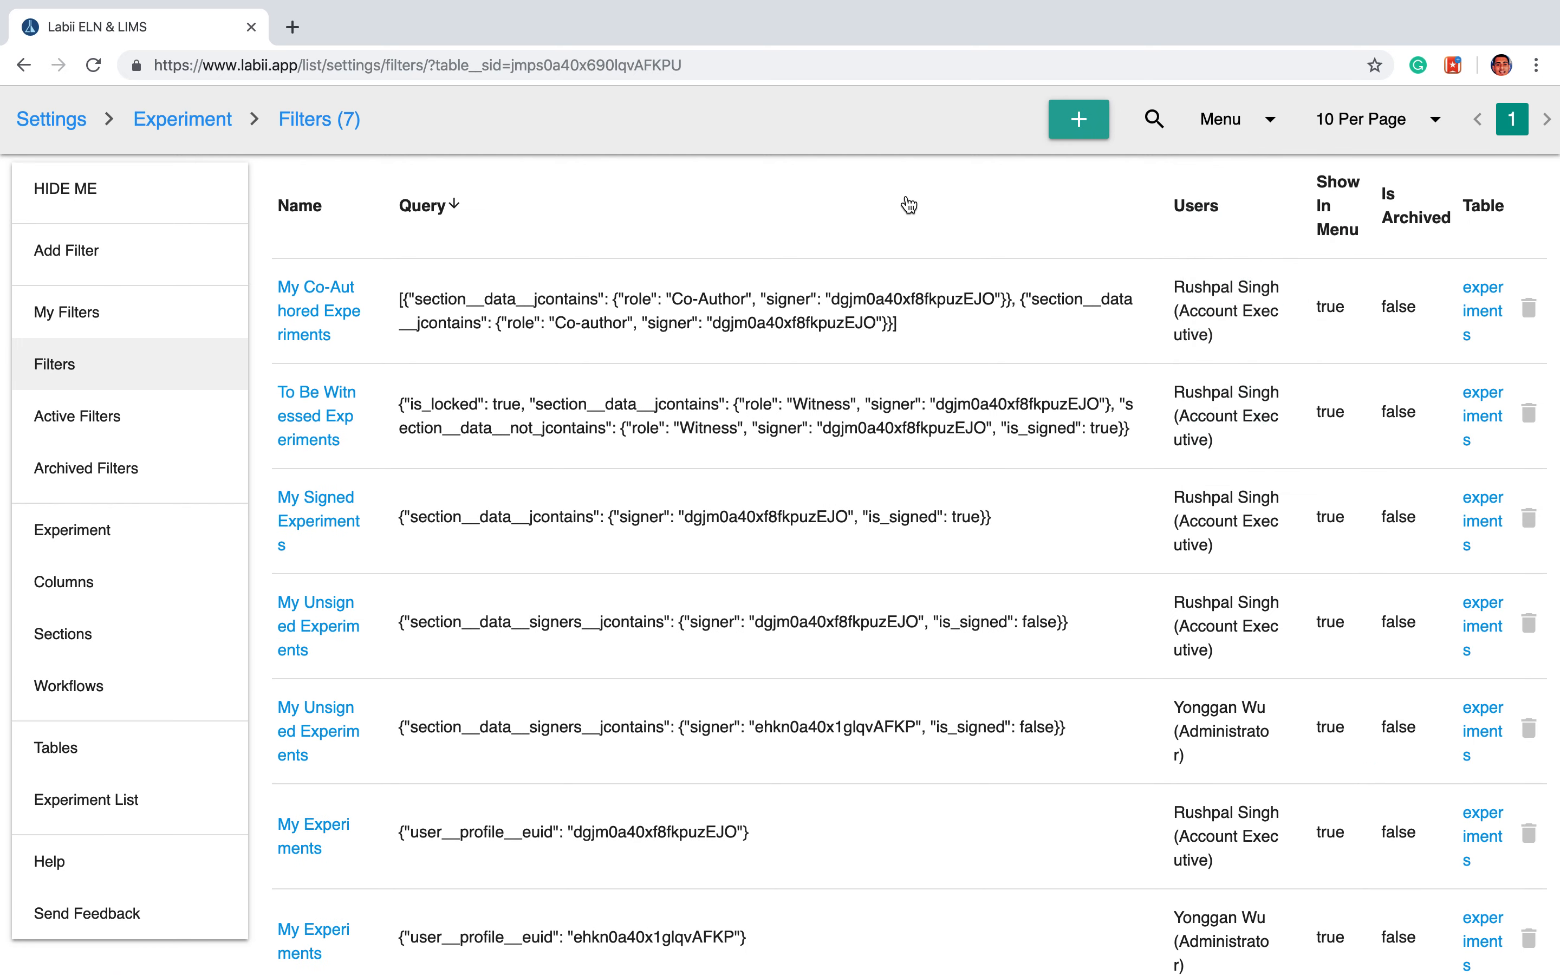
left_click(1370, 116)
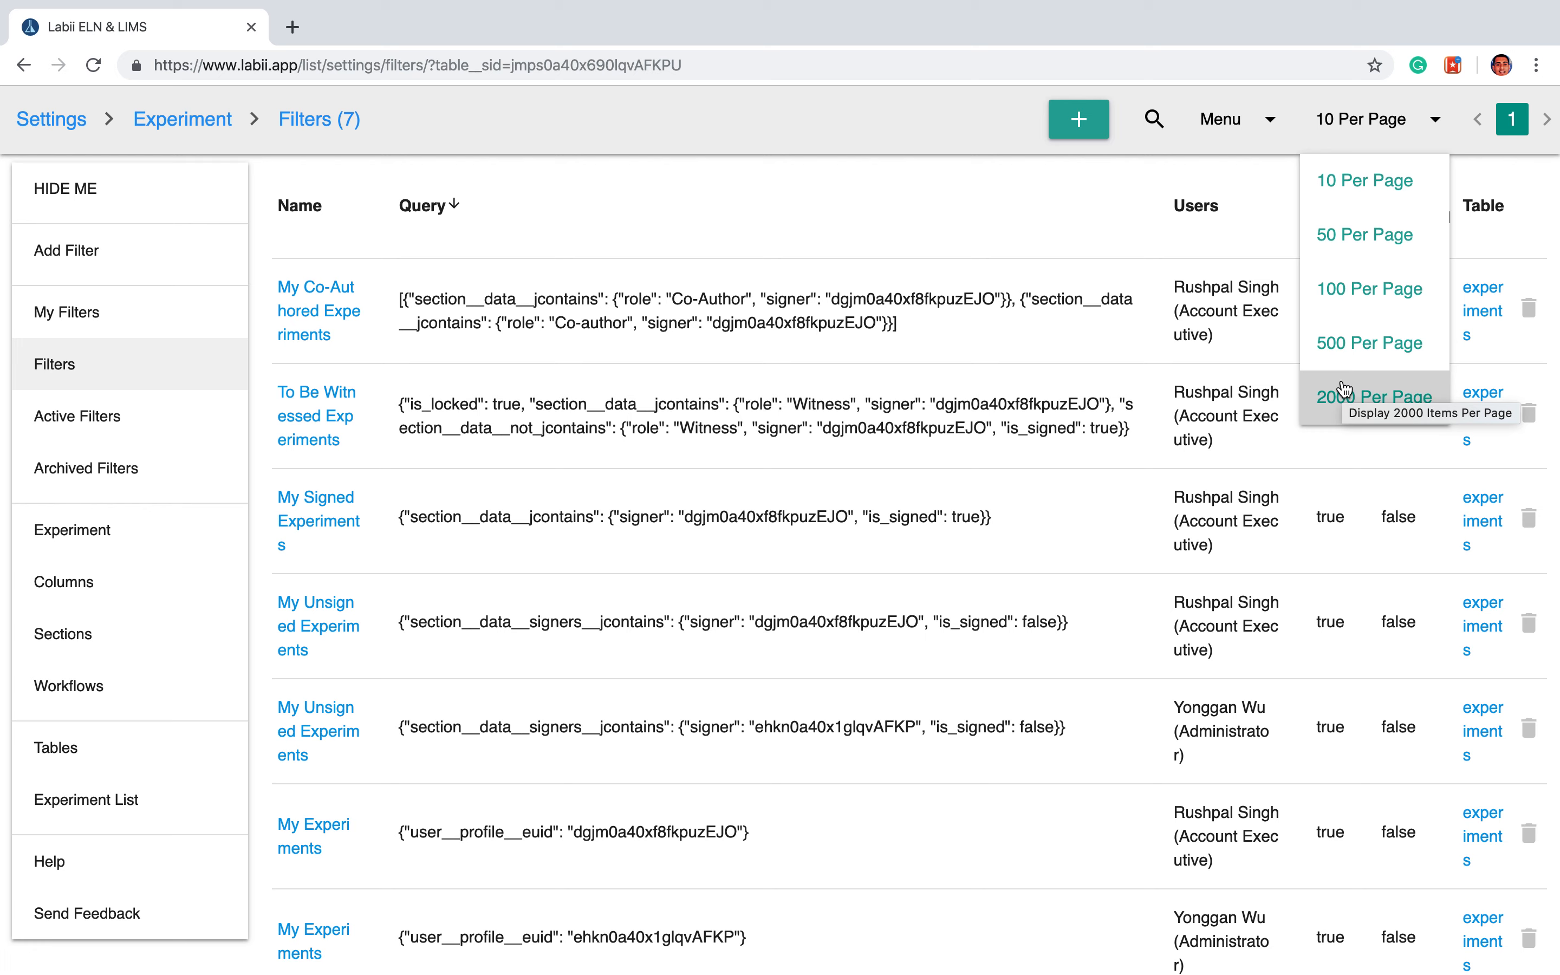
left_click(1018, 191)
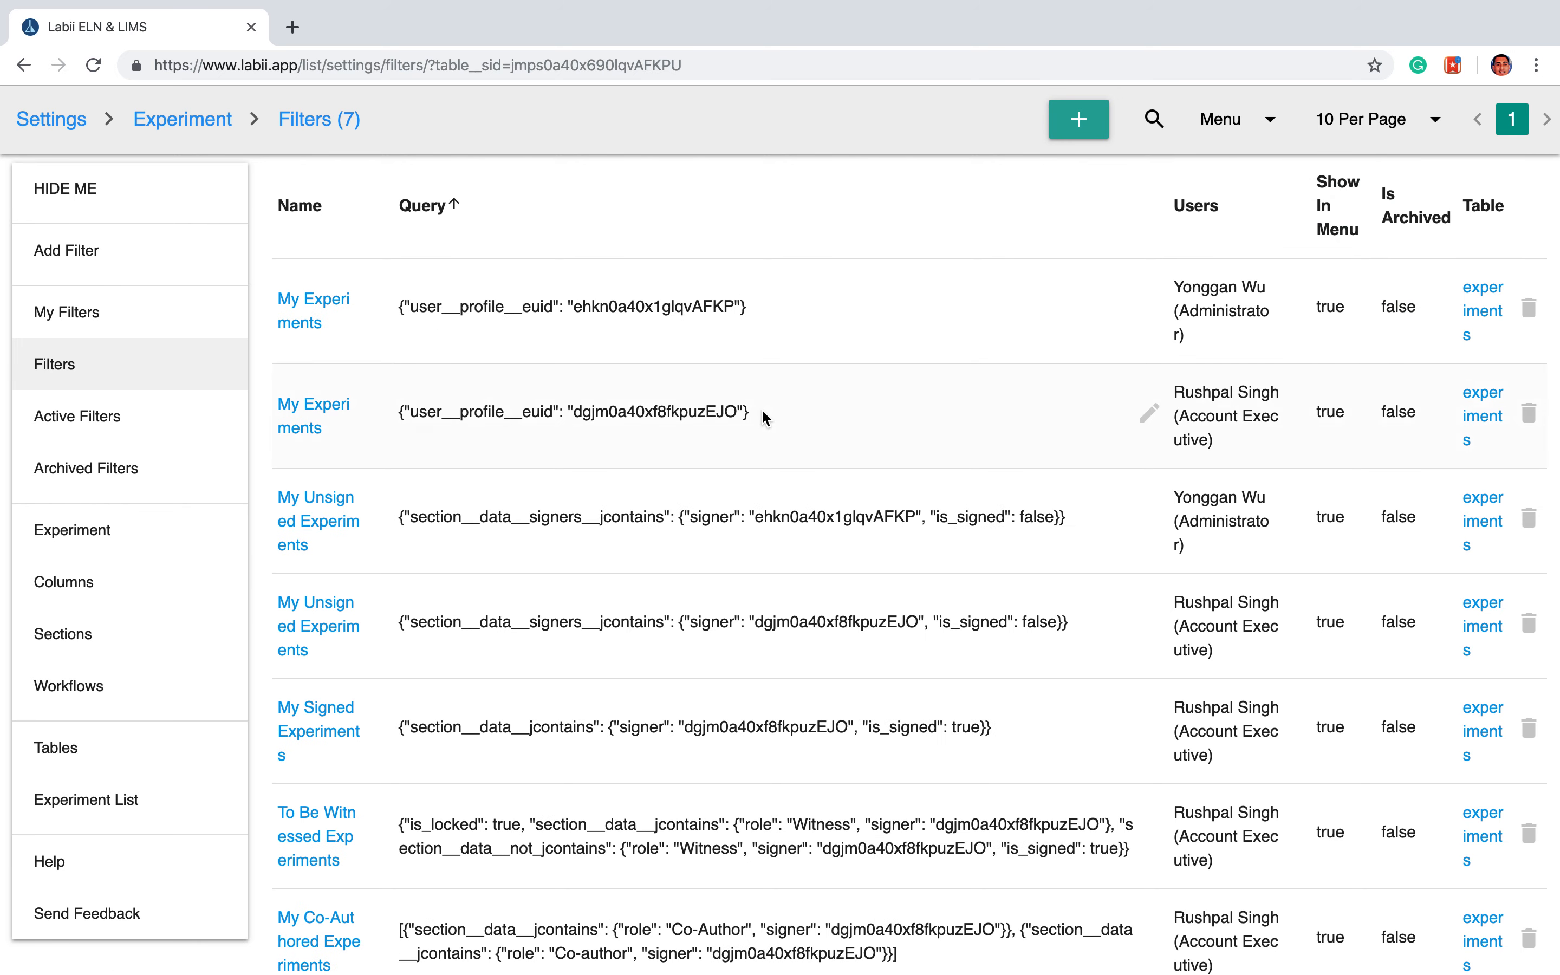
- Open the overview of the My Experiments filter assigned to the Account Executive and look through its fields
scroll(763, 413, "down", 1)
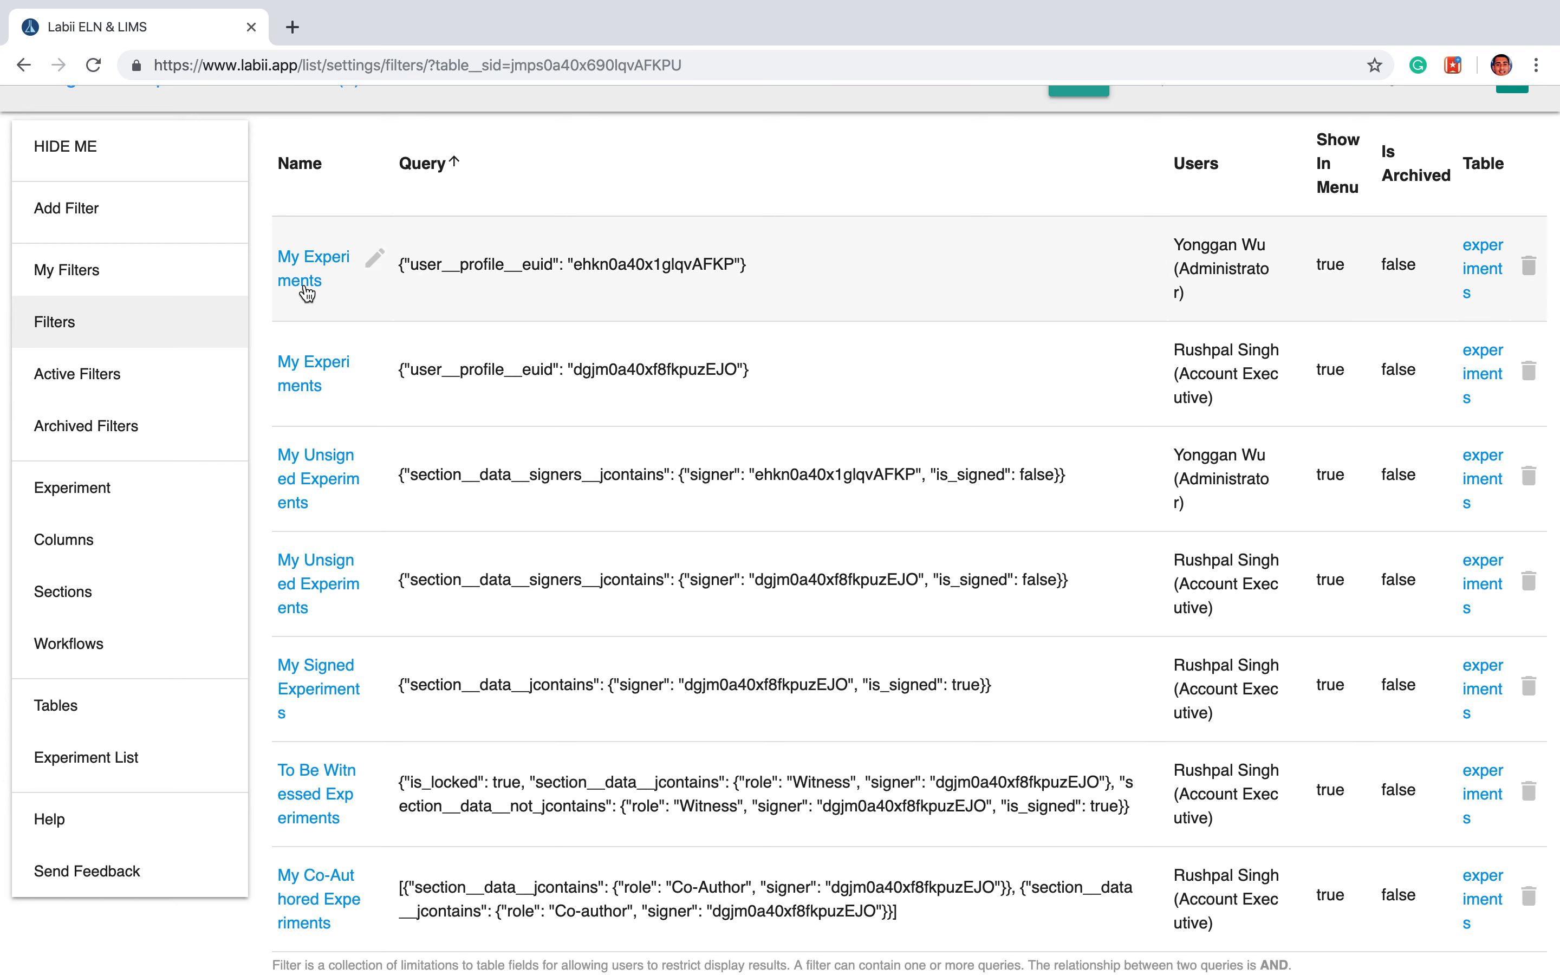
left_click(310, 391)
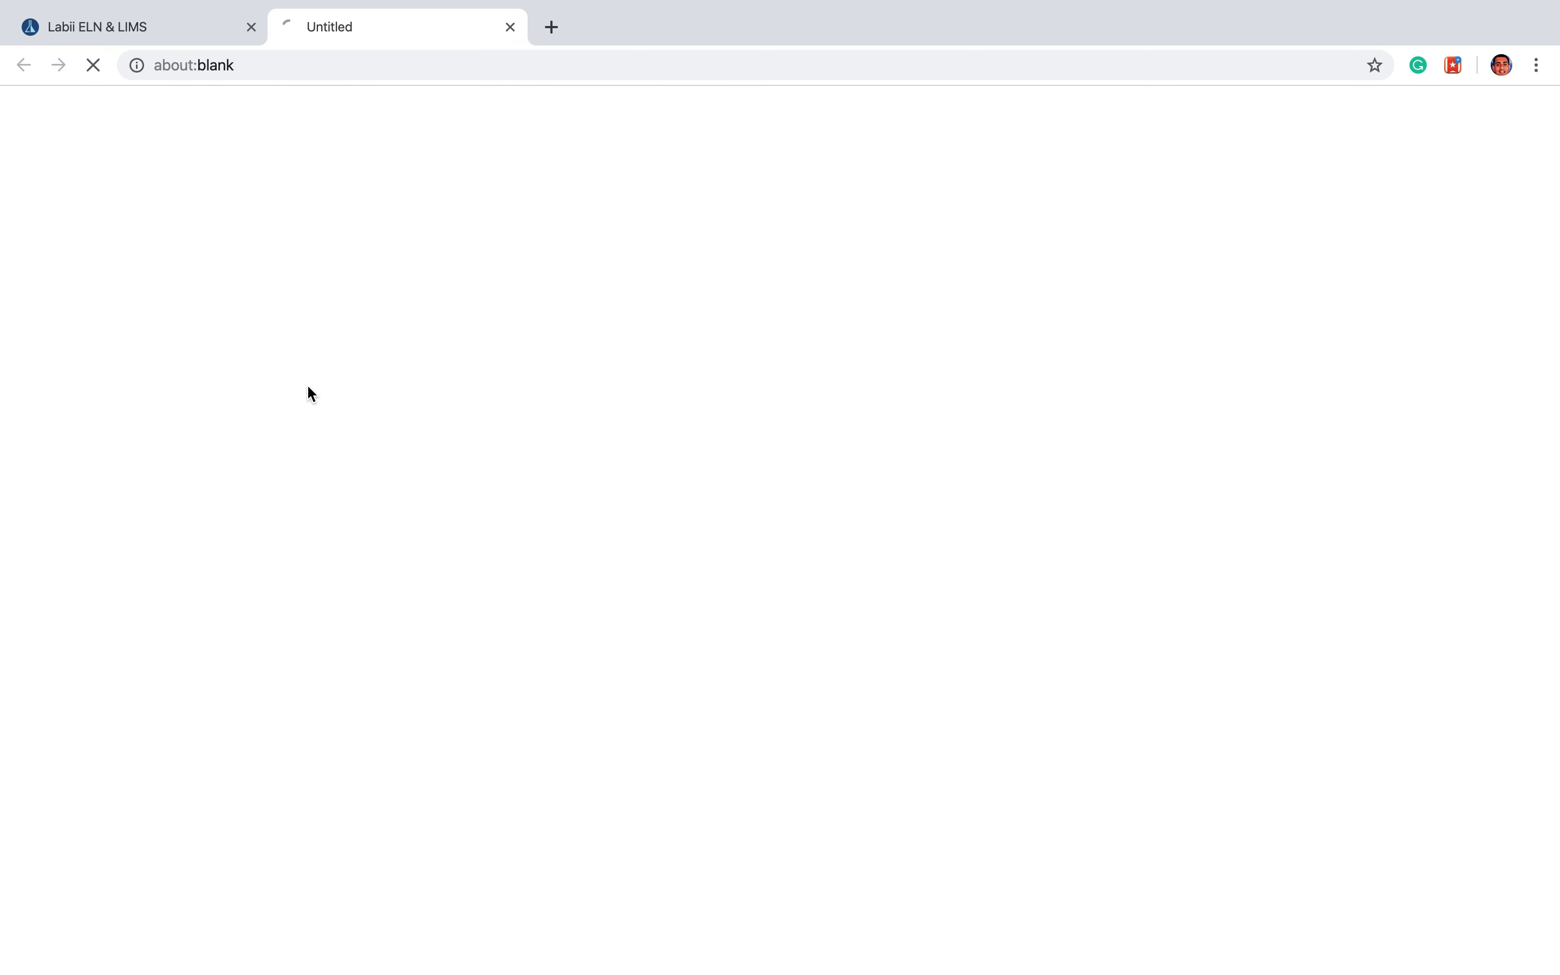
scroll(655, 517, "down", 2)
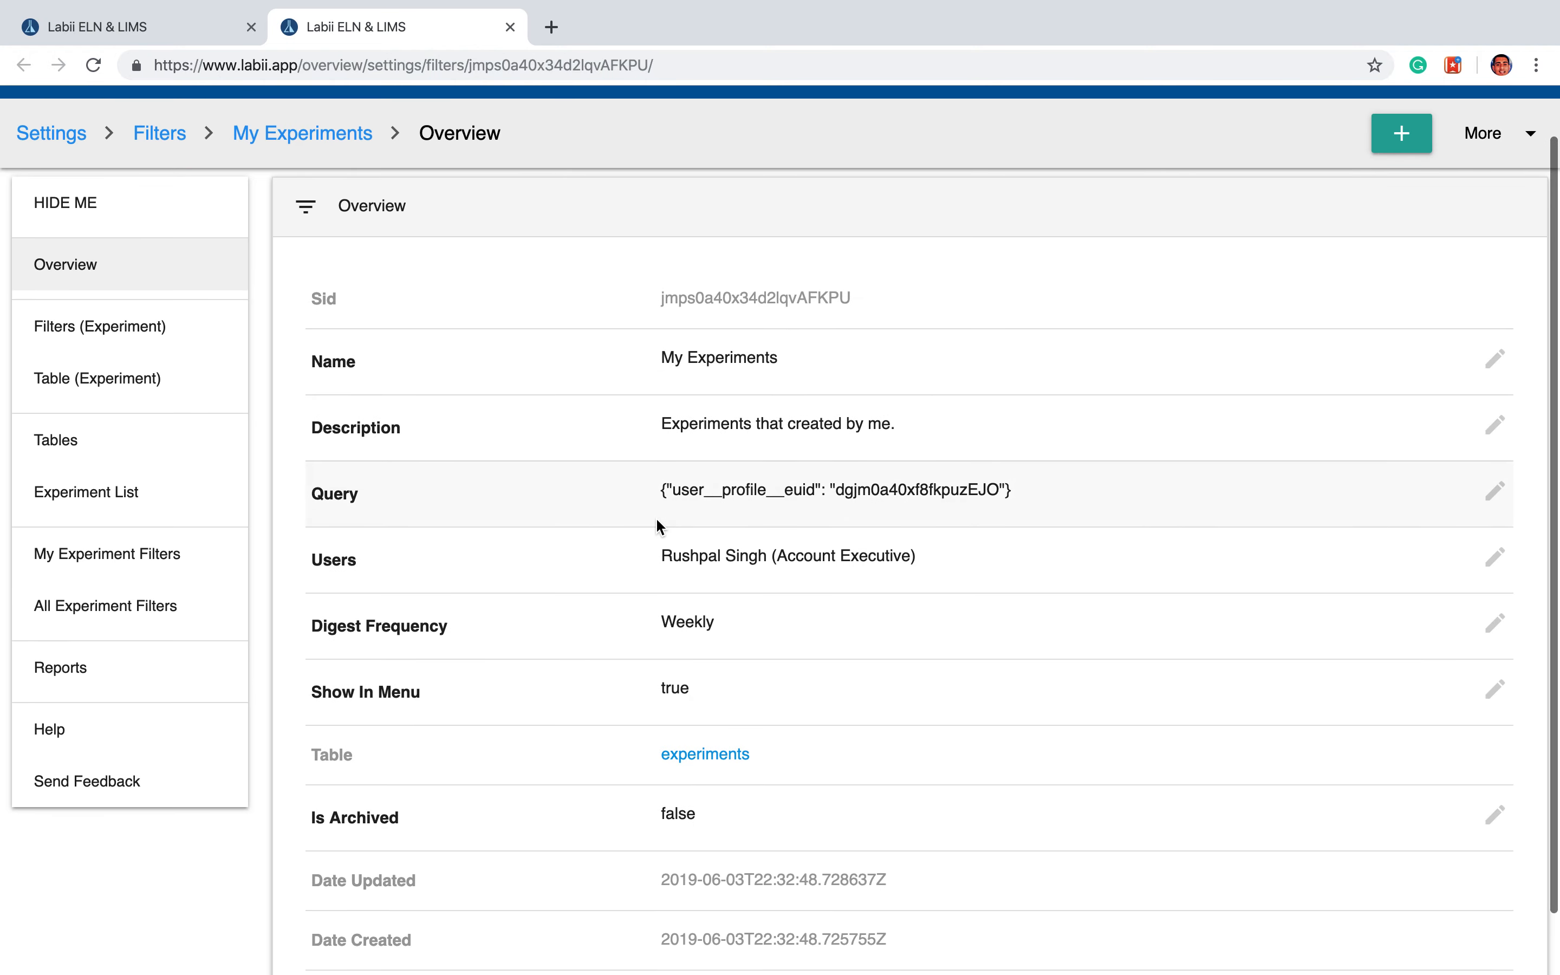
scroll(801, 392, "up", 2)
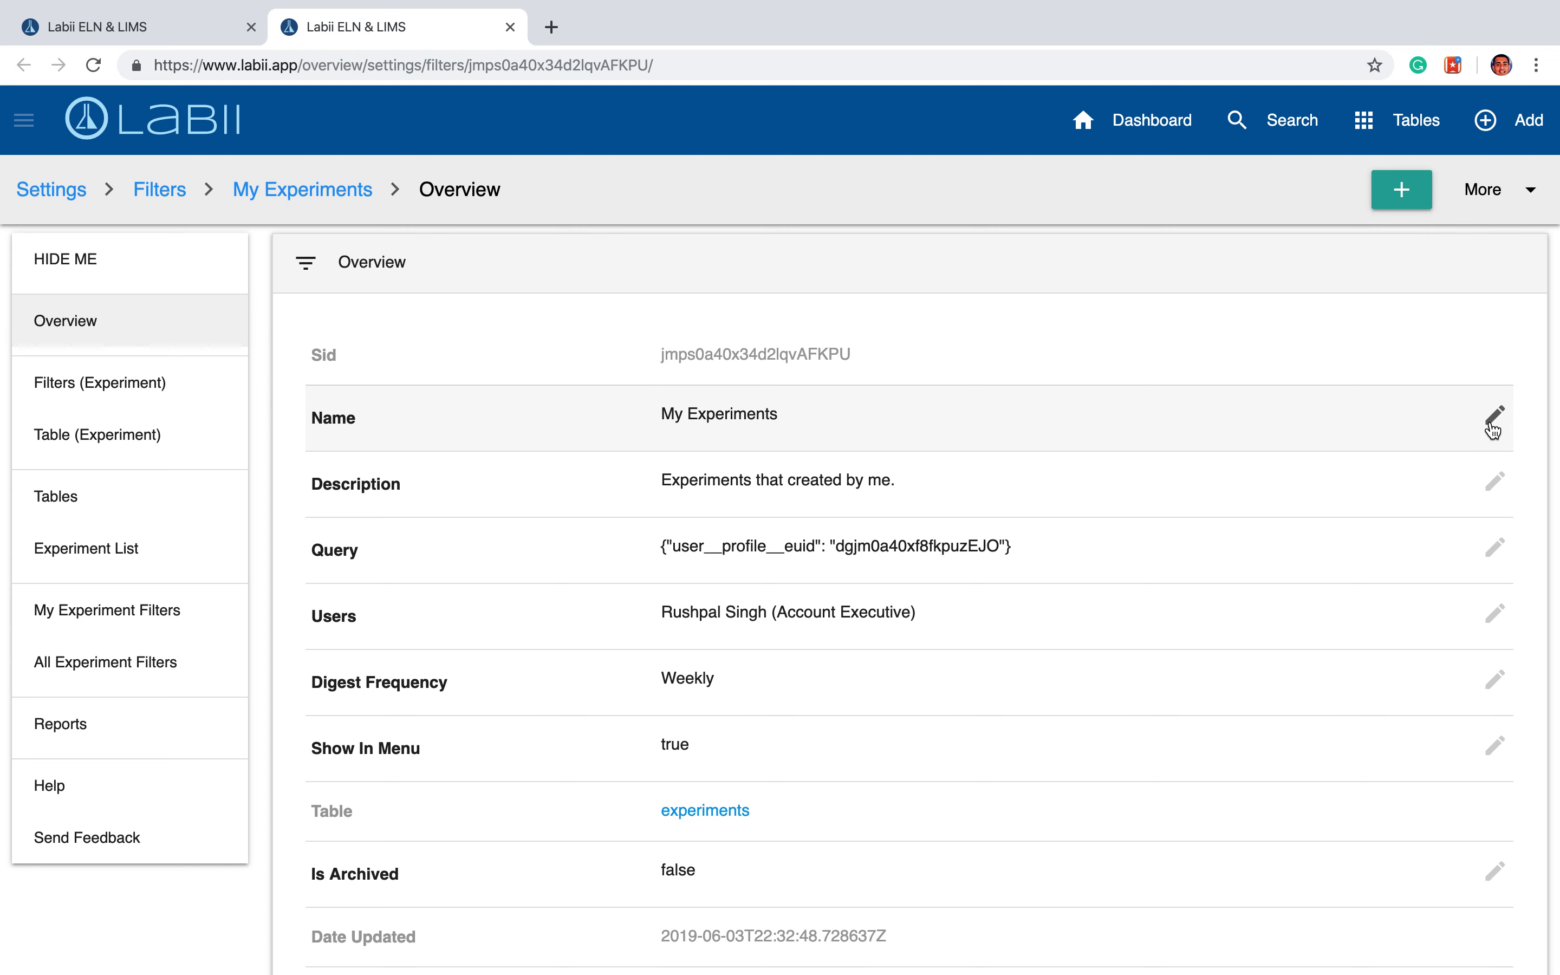
- Inspect the edit forms of the filter's Description and Users fields, including the selectable users, and cancel both
left_click(1496, 482)
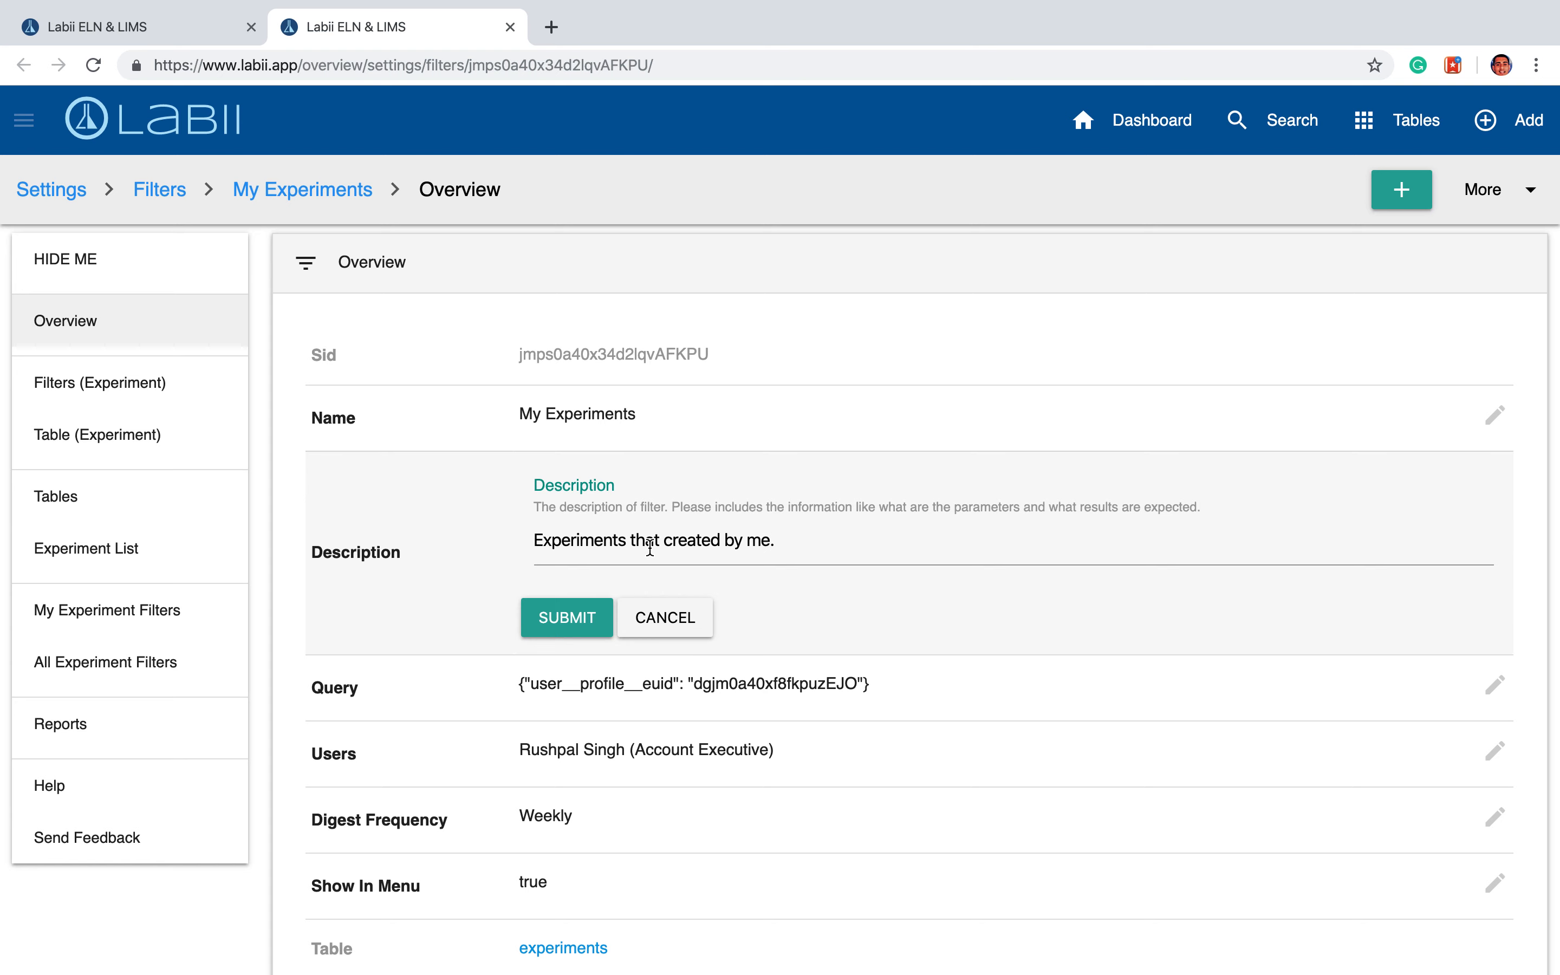
left_click(665, 618)
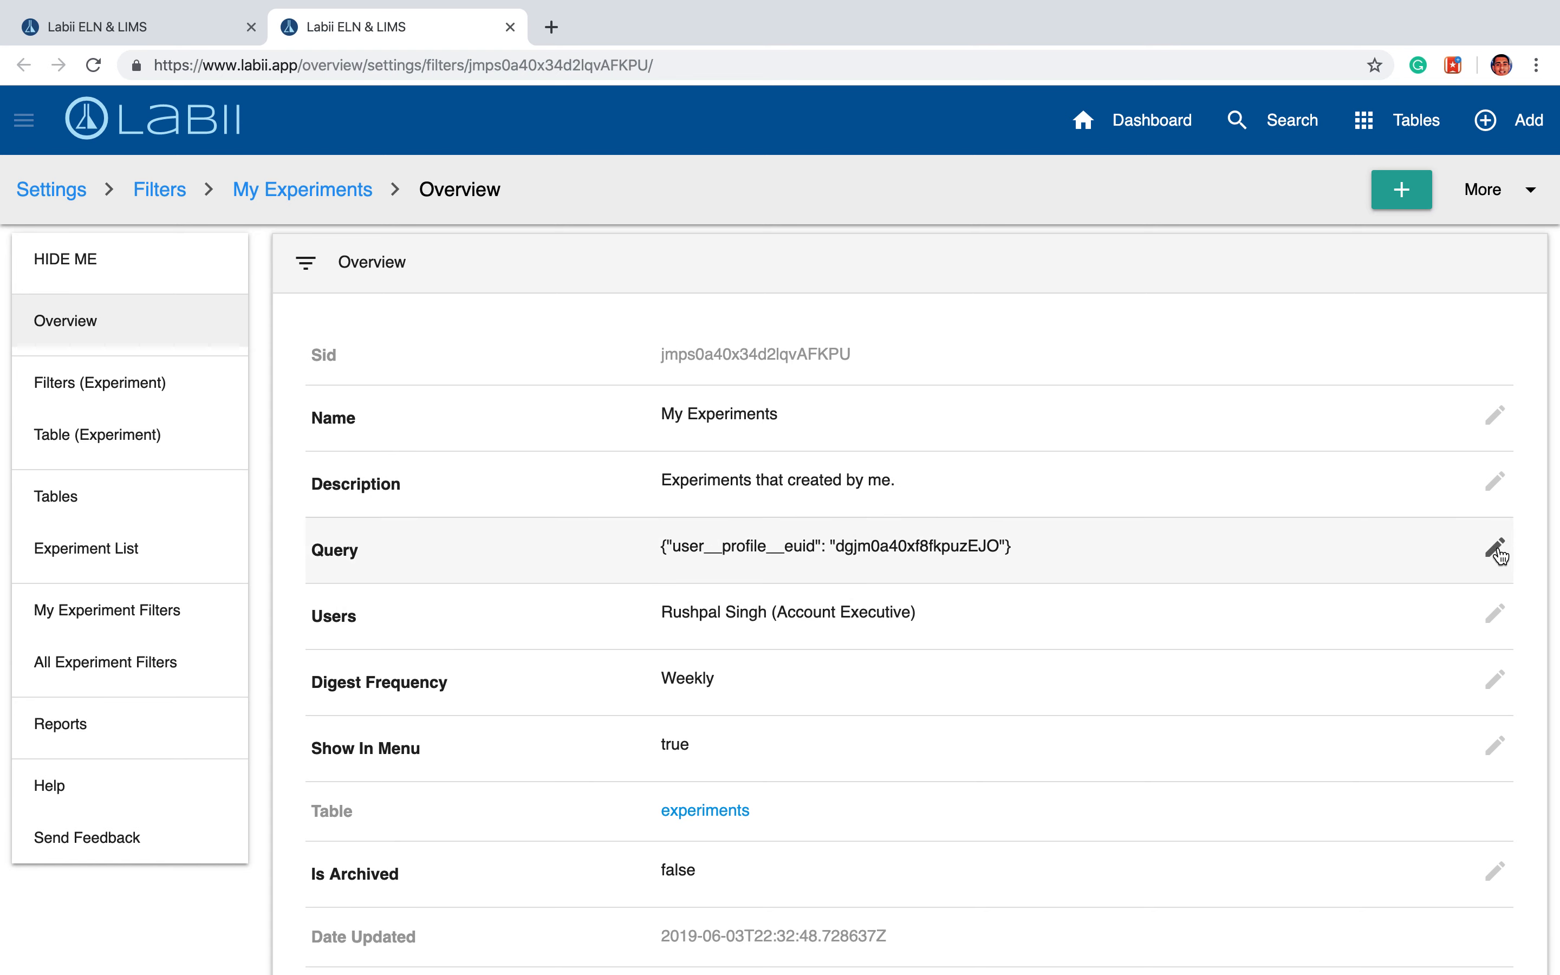
left_click(1493, 614)
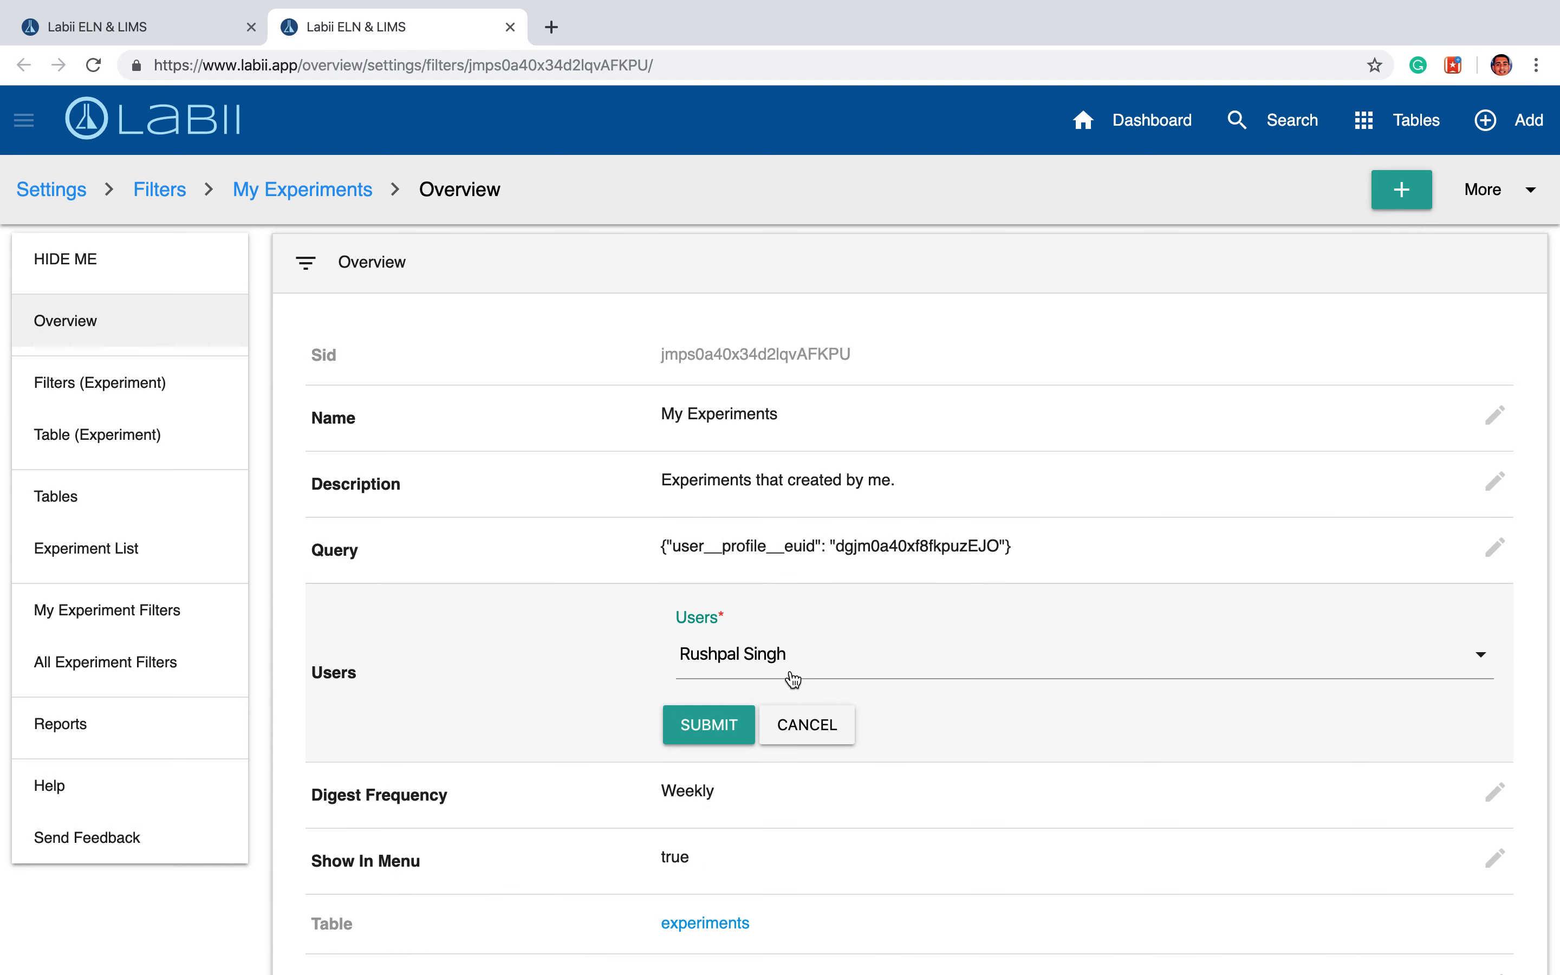
left_click(763, 676)
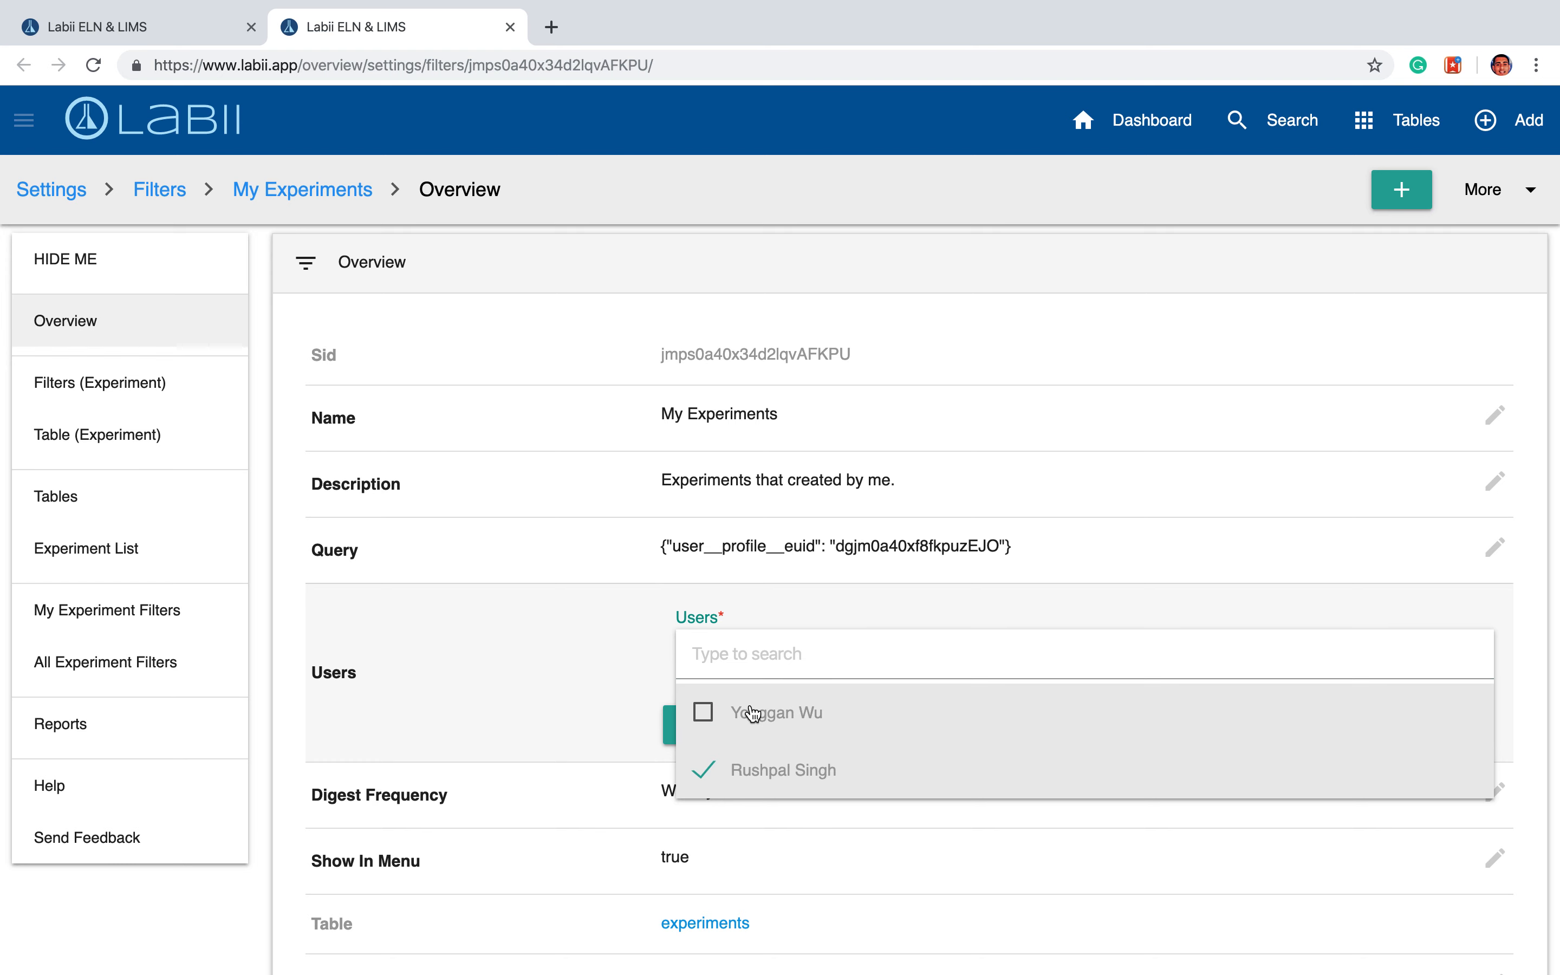
left_click(567, 670)
left_click(788, 721)
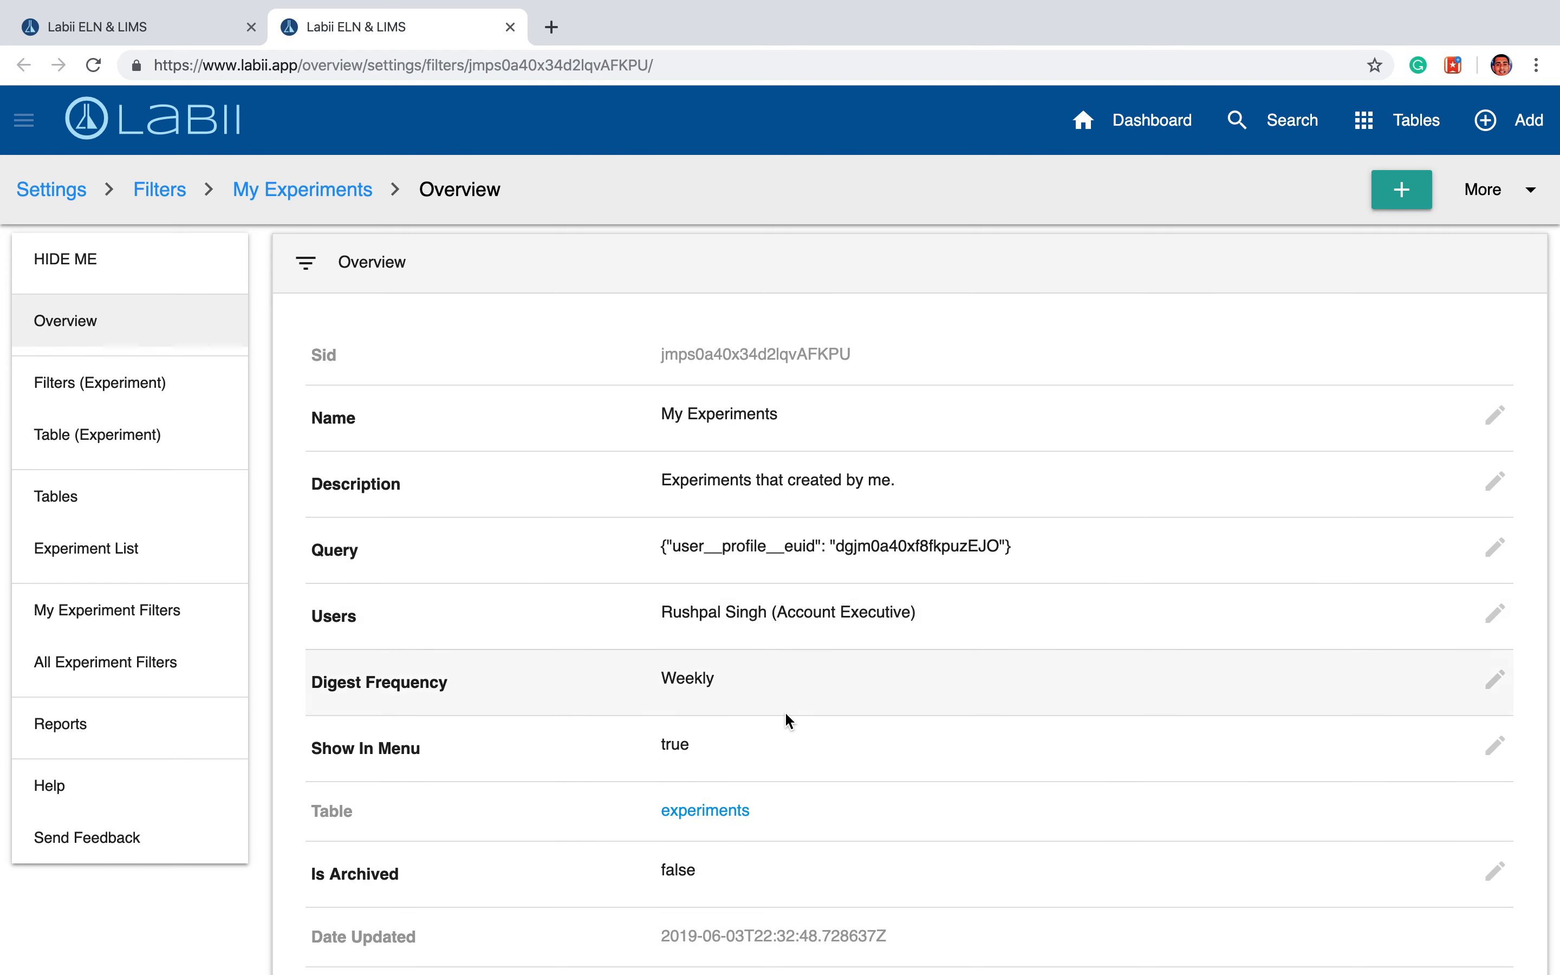
- Open the Digest Frequency field for editing, review its frequency options, and cancel the edit
scroll(785, 711, "down", 1)
left_click(1486, 645)
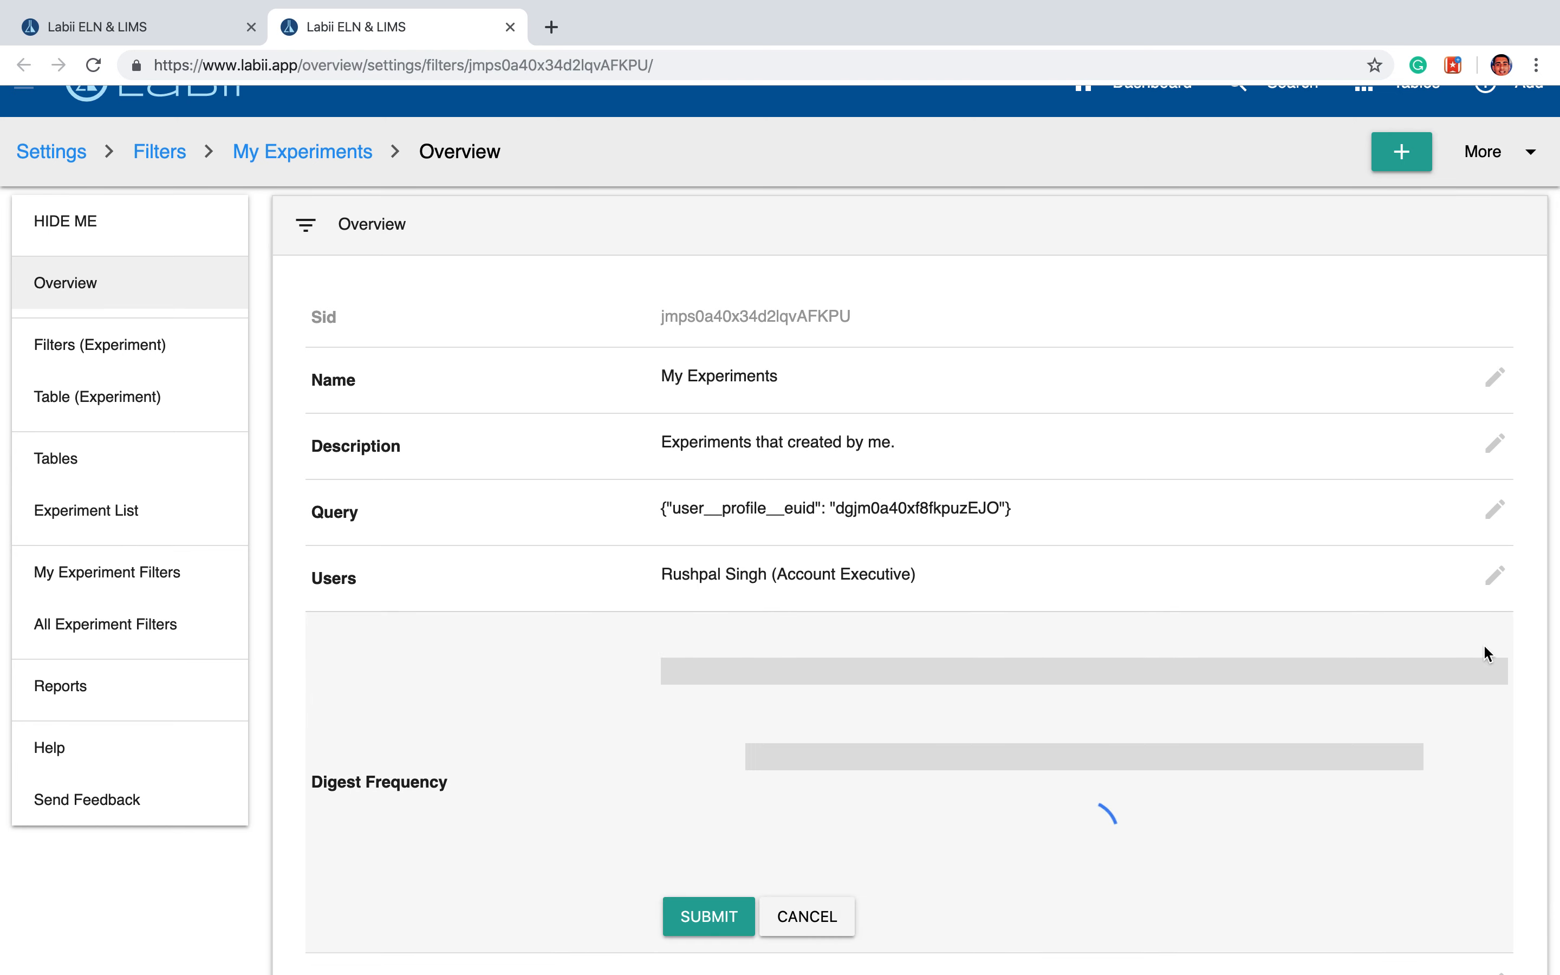
scroll(753, 773, "down", 1)
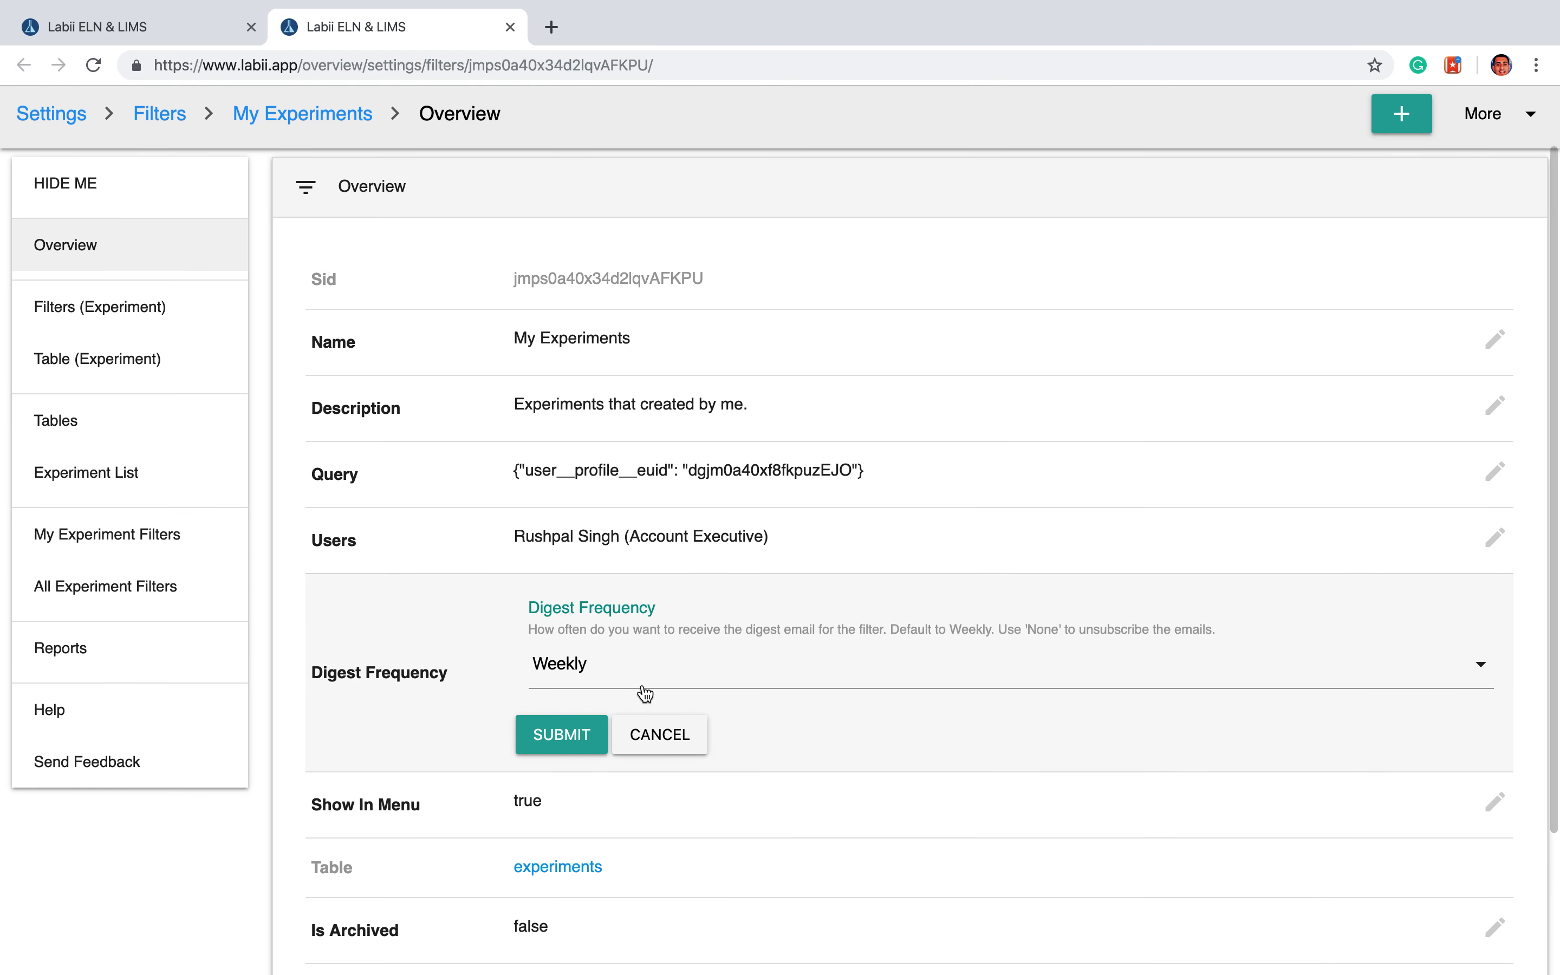
left_click(579, 687)
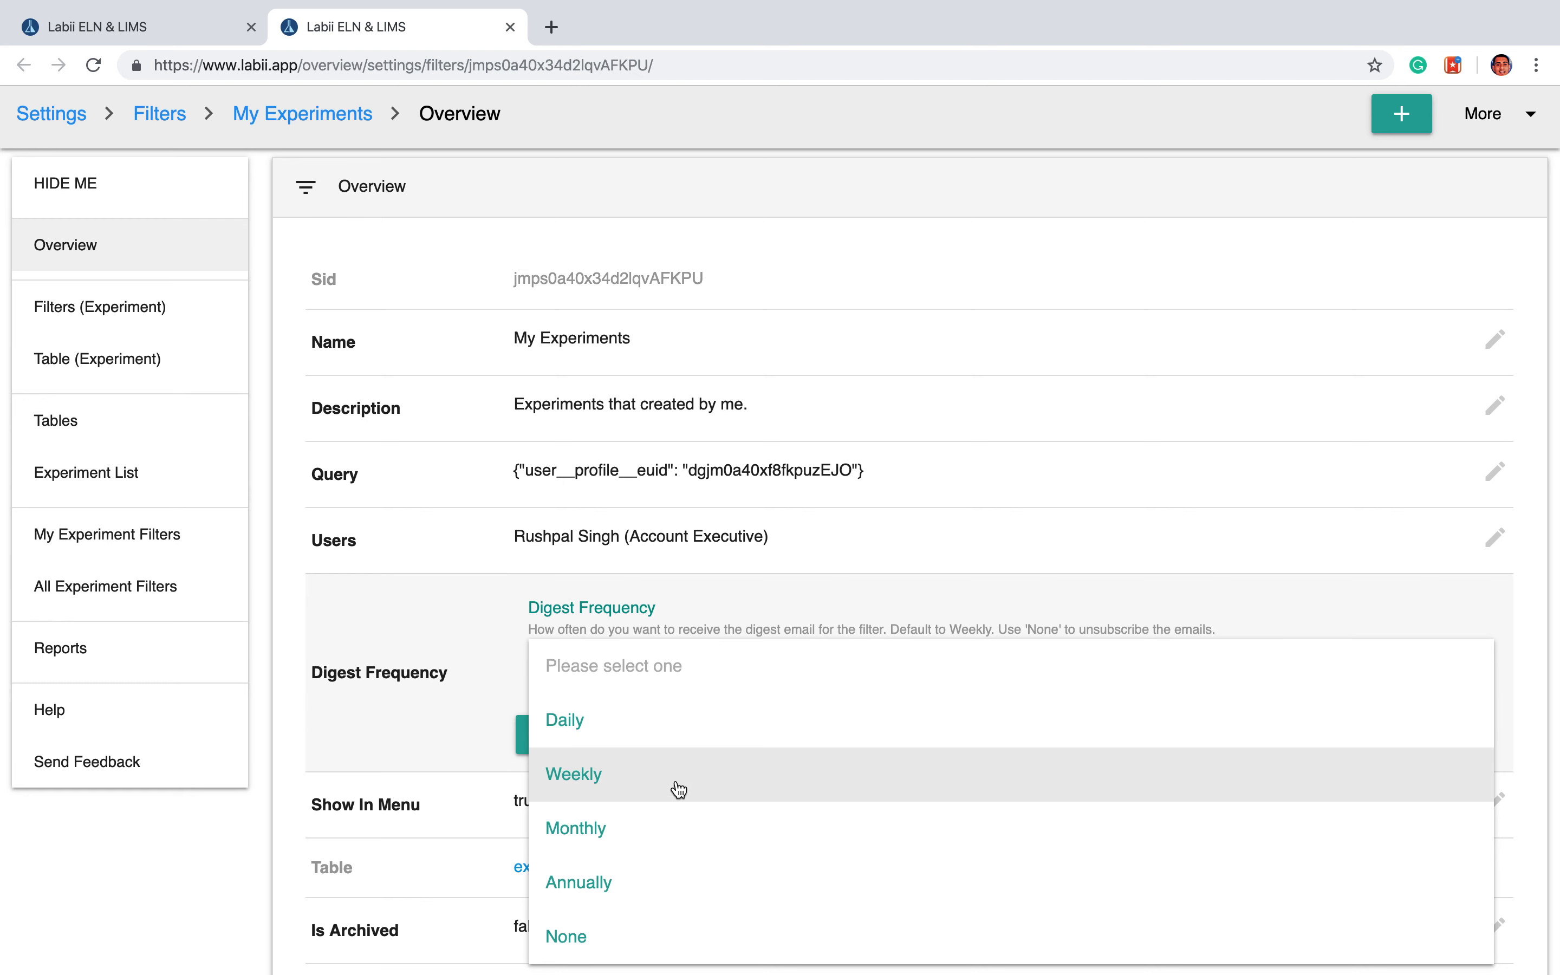
scroll(678, 789, "down", 1)
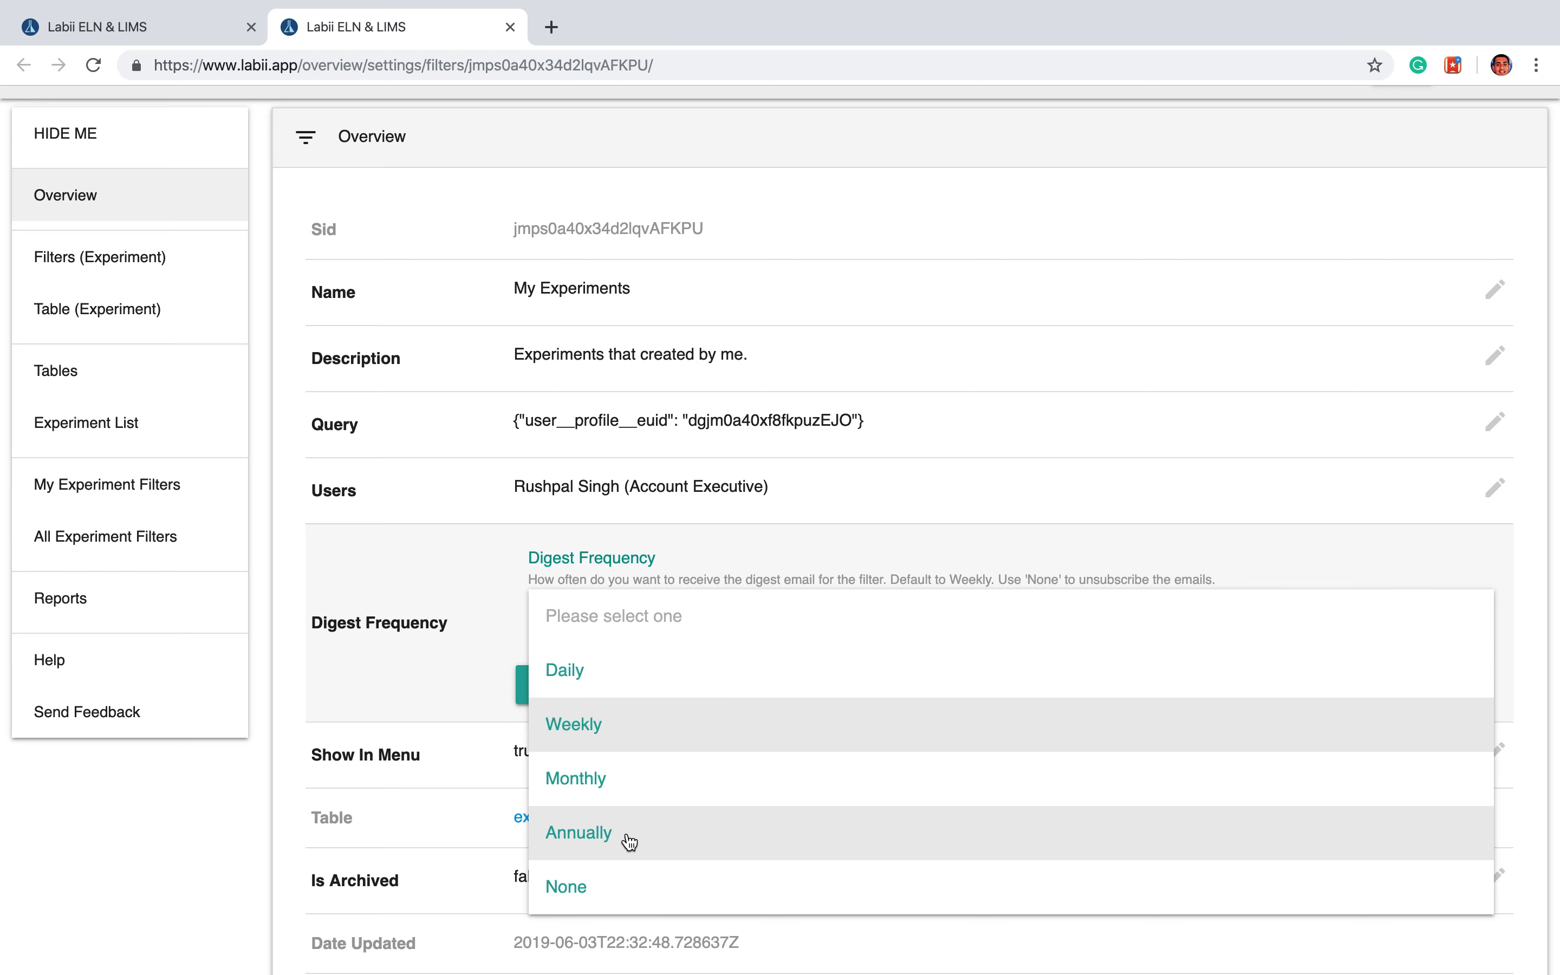
left_click(610, 728)
left_click(649, 686)
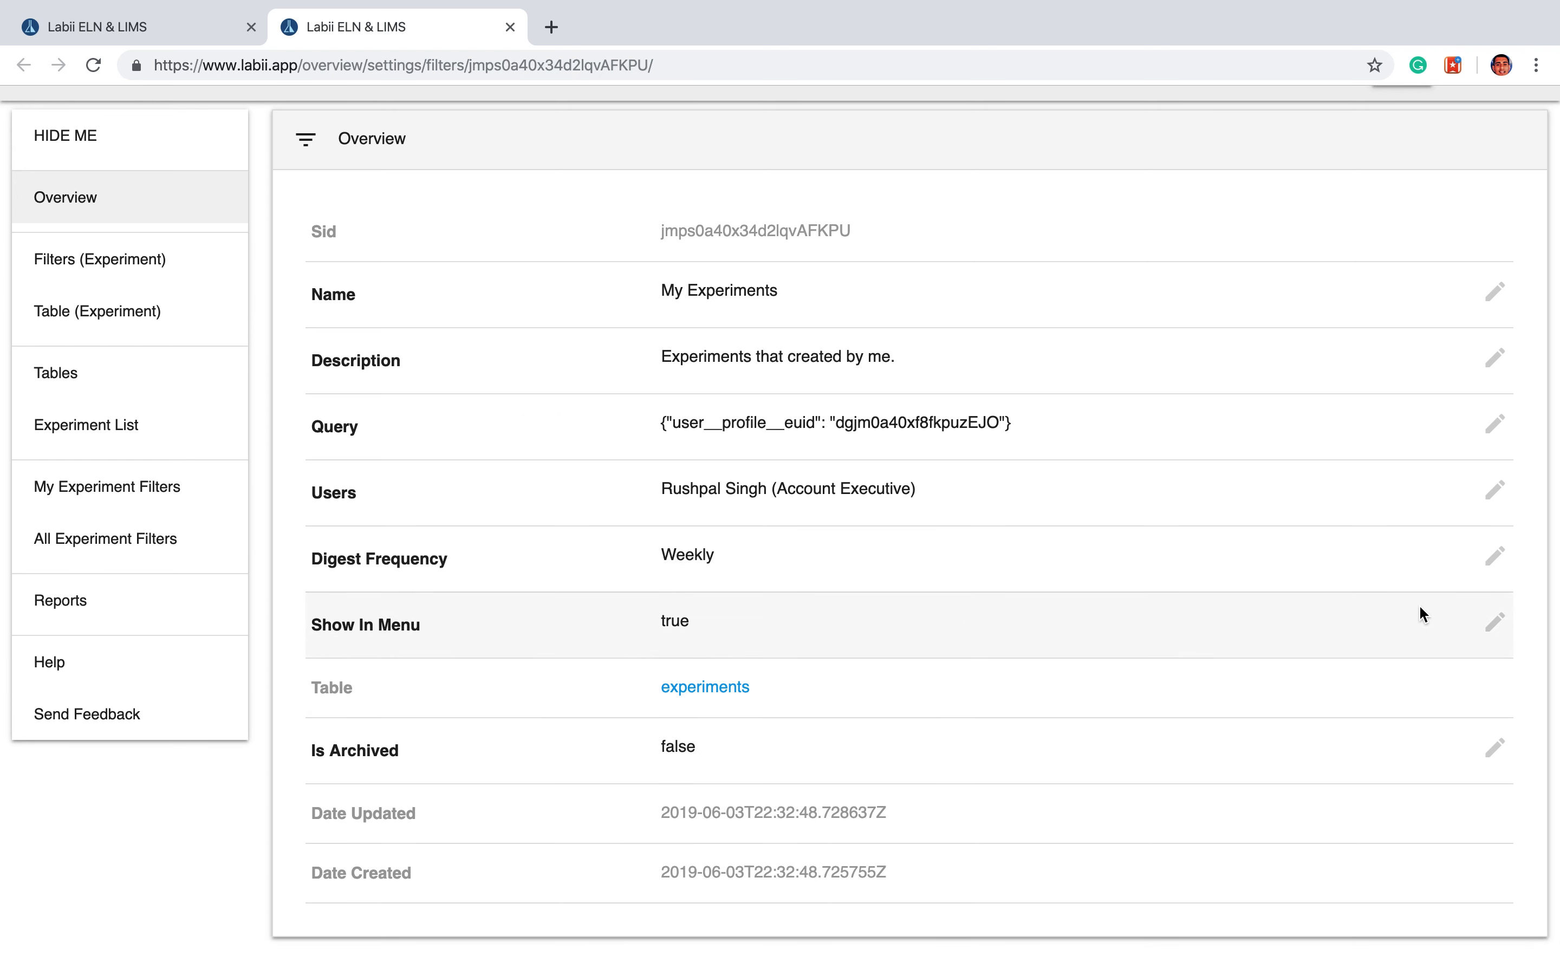
- Inspect the edit forms of the Show In Menu and Is Archived settings, cancelling each one
left_click(1495, 622)
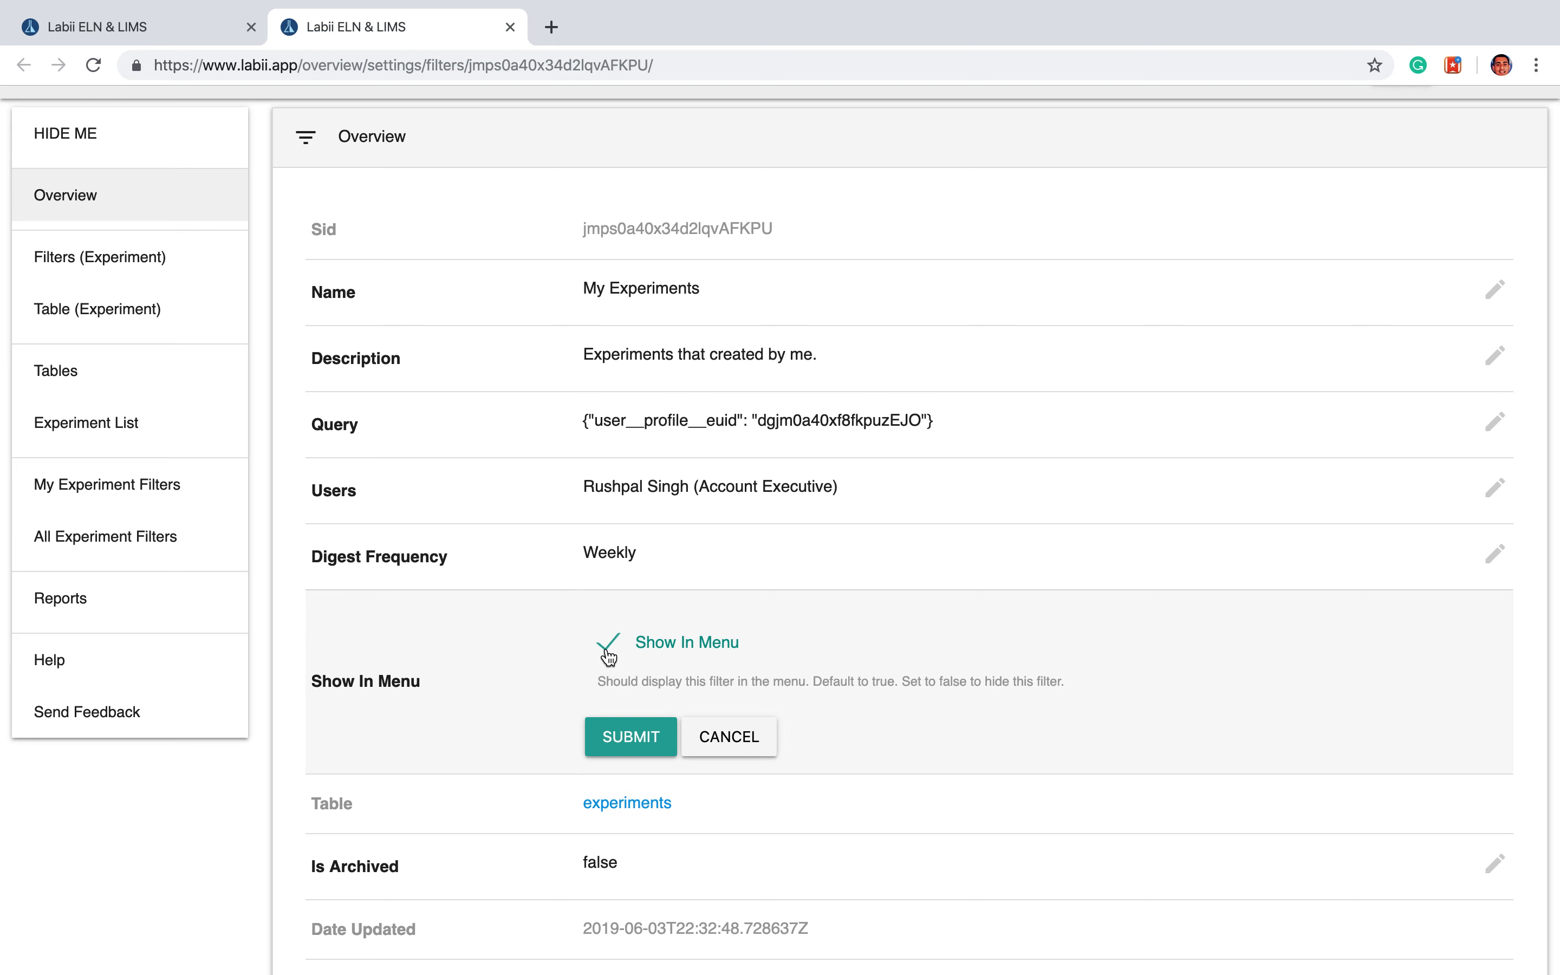
left_click(749, 742)
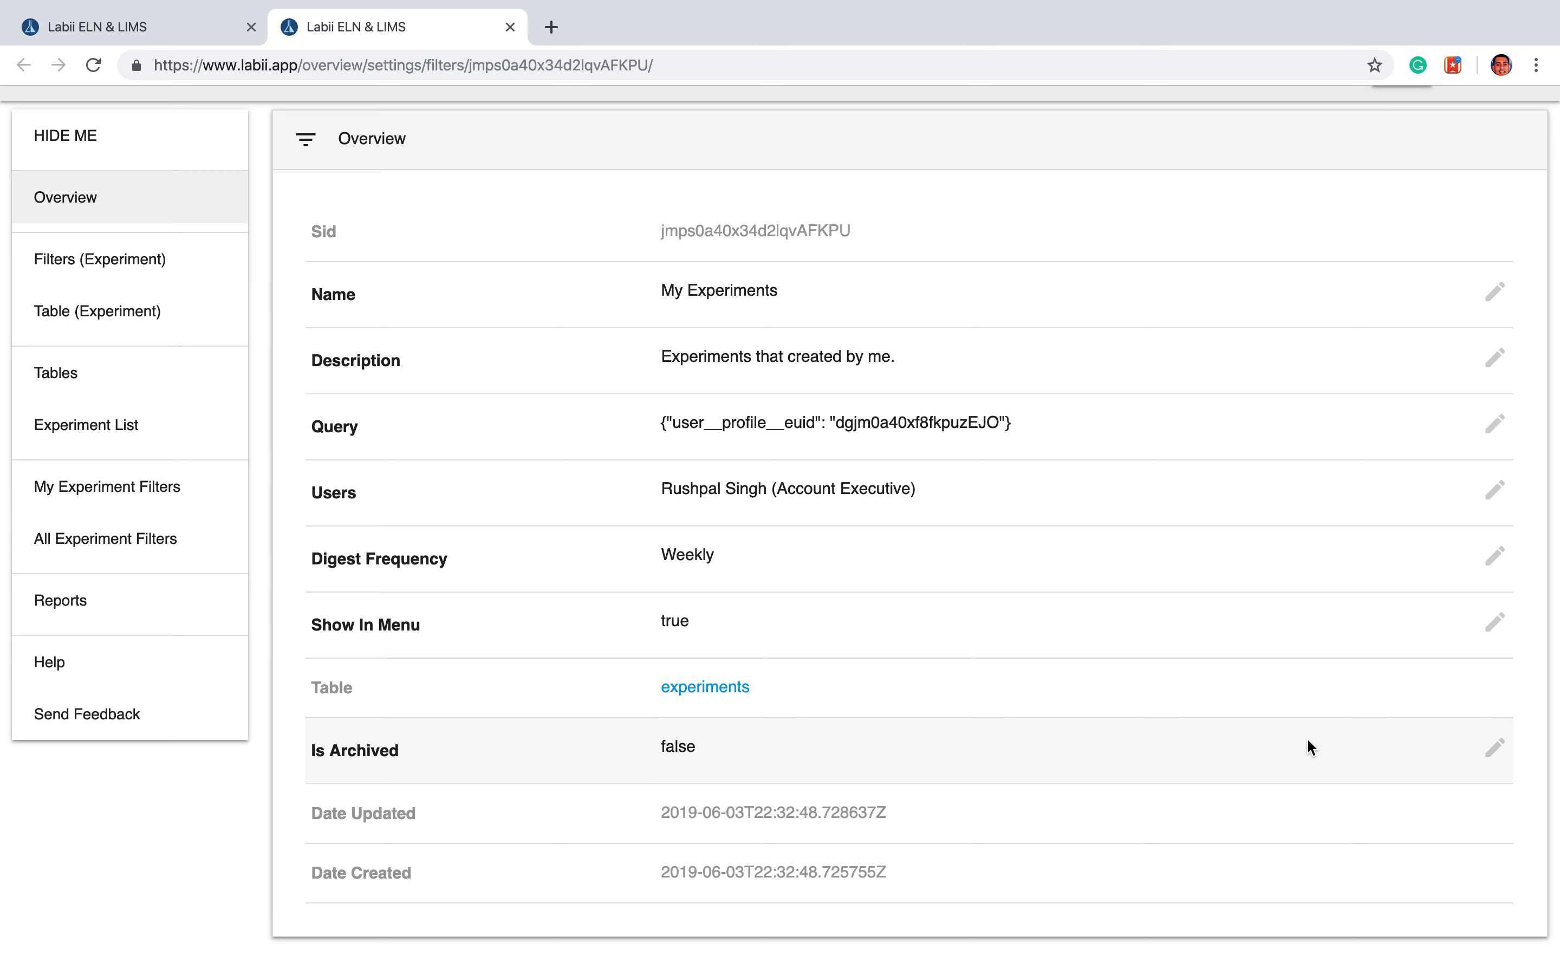
left_click(1496, 747)
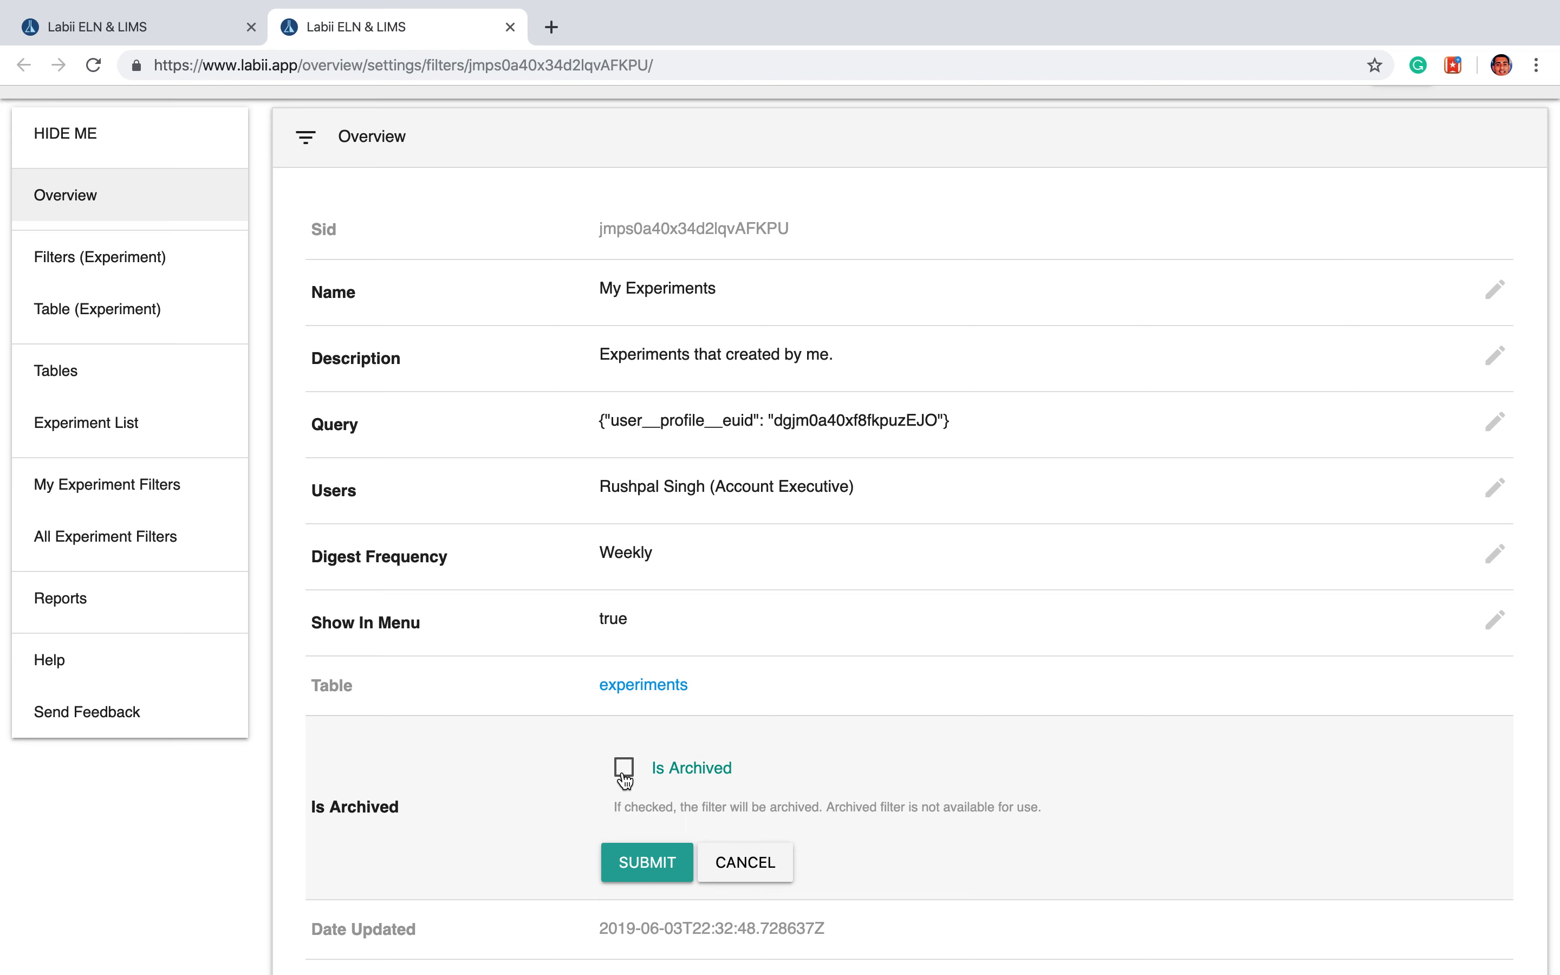
left_click(753, 862)
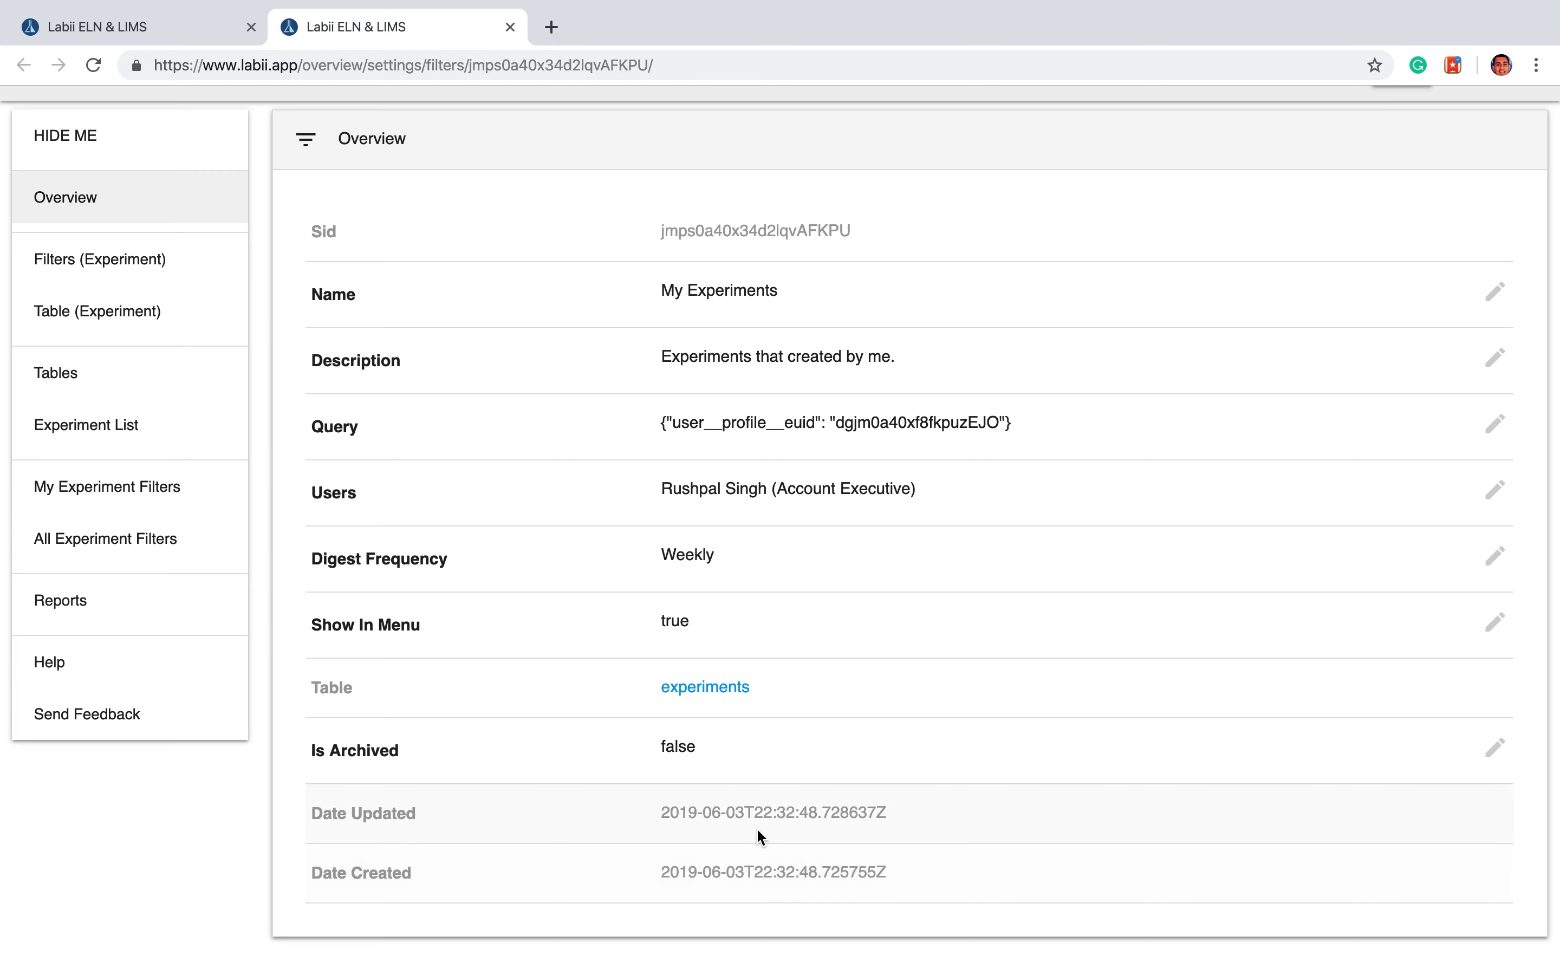
- Review the additional navigation options on the filter's overview page, and look over its remaining fields
scroll(759, 824, "up", 2)
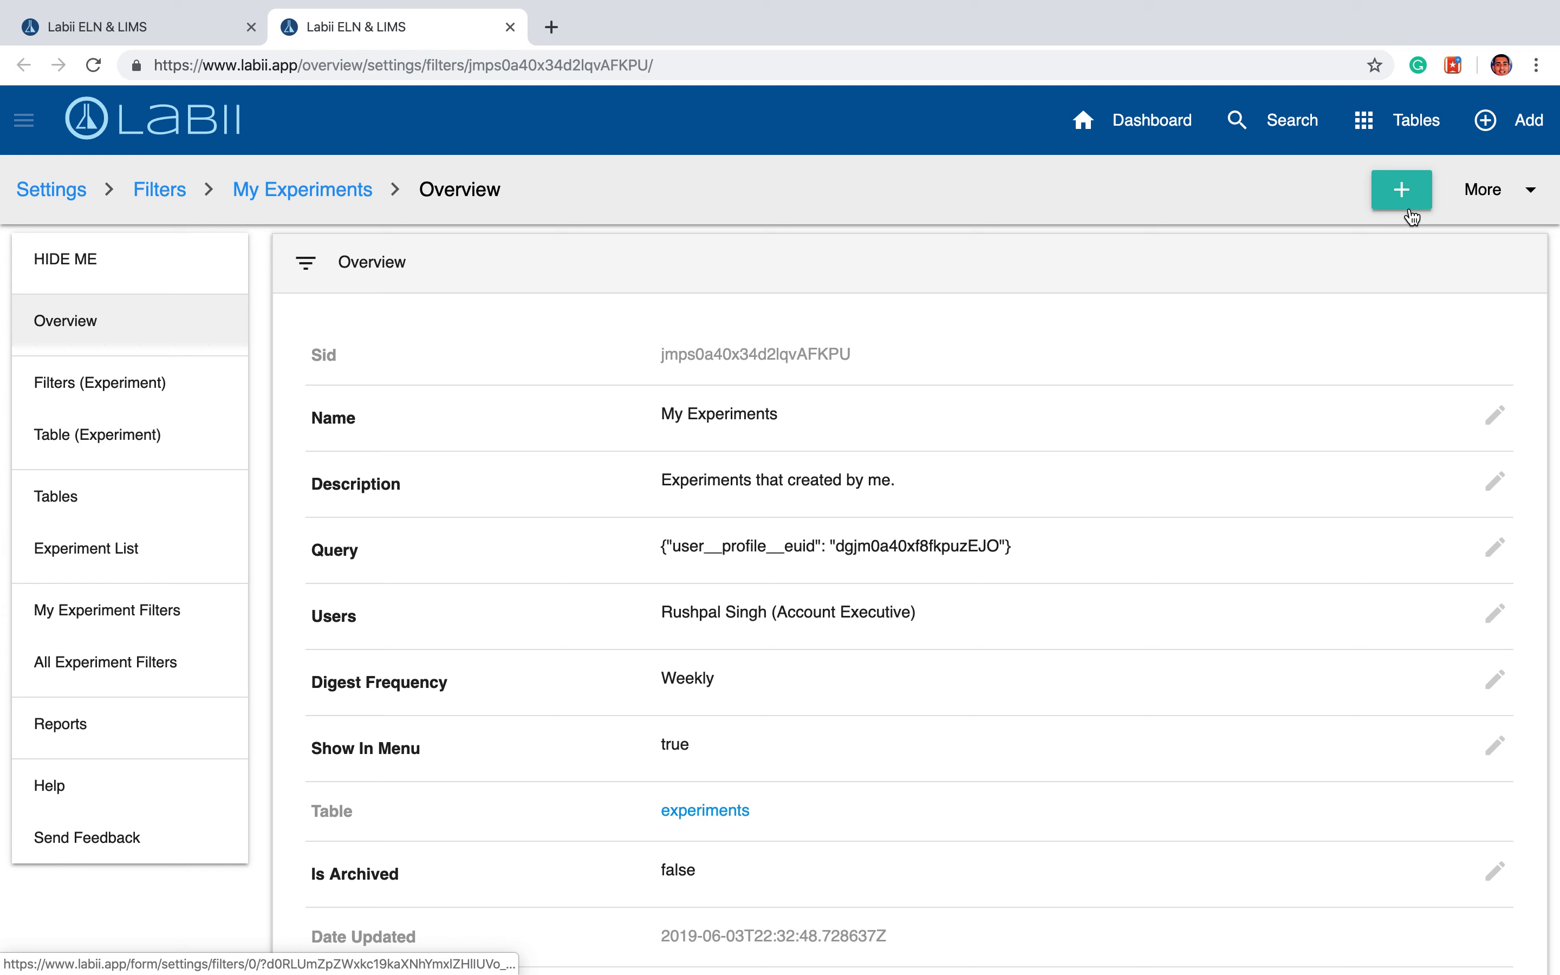
left_click(1482, 213)
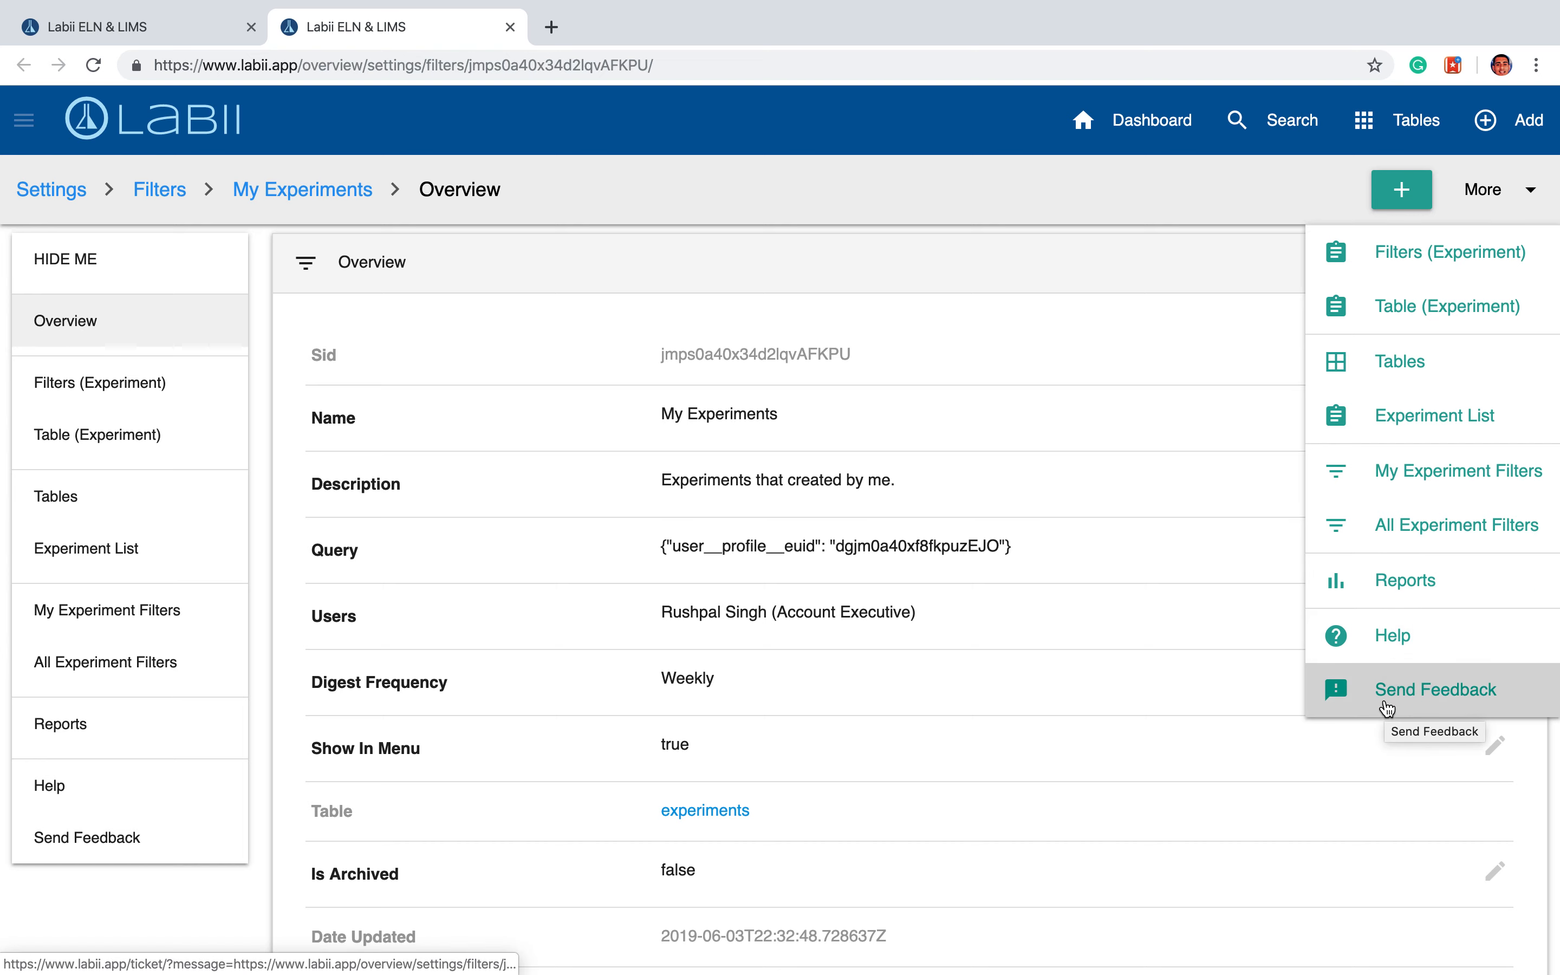
left_click(1483, 189)
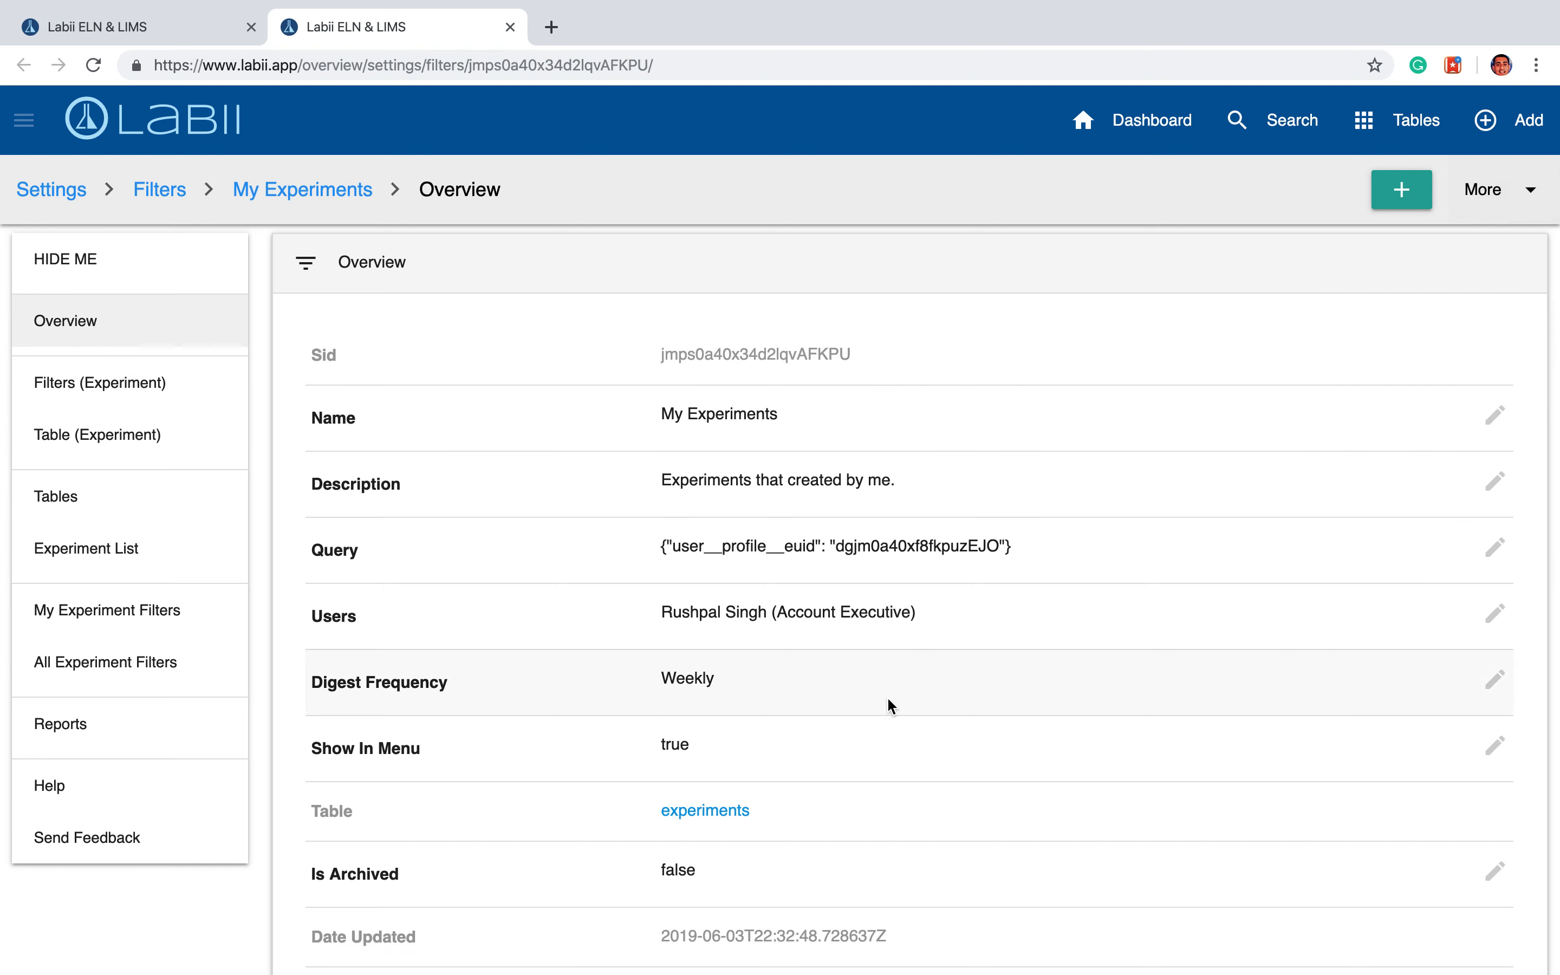
scroll(889, 700, "down", 2)
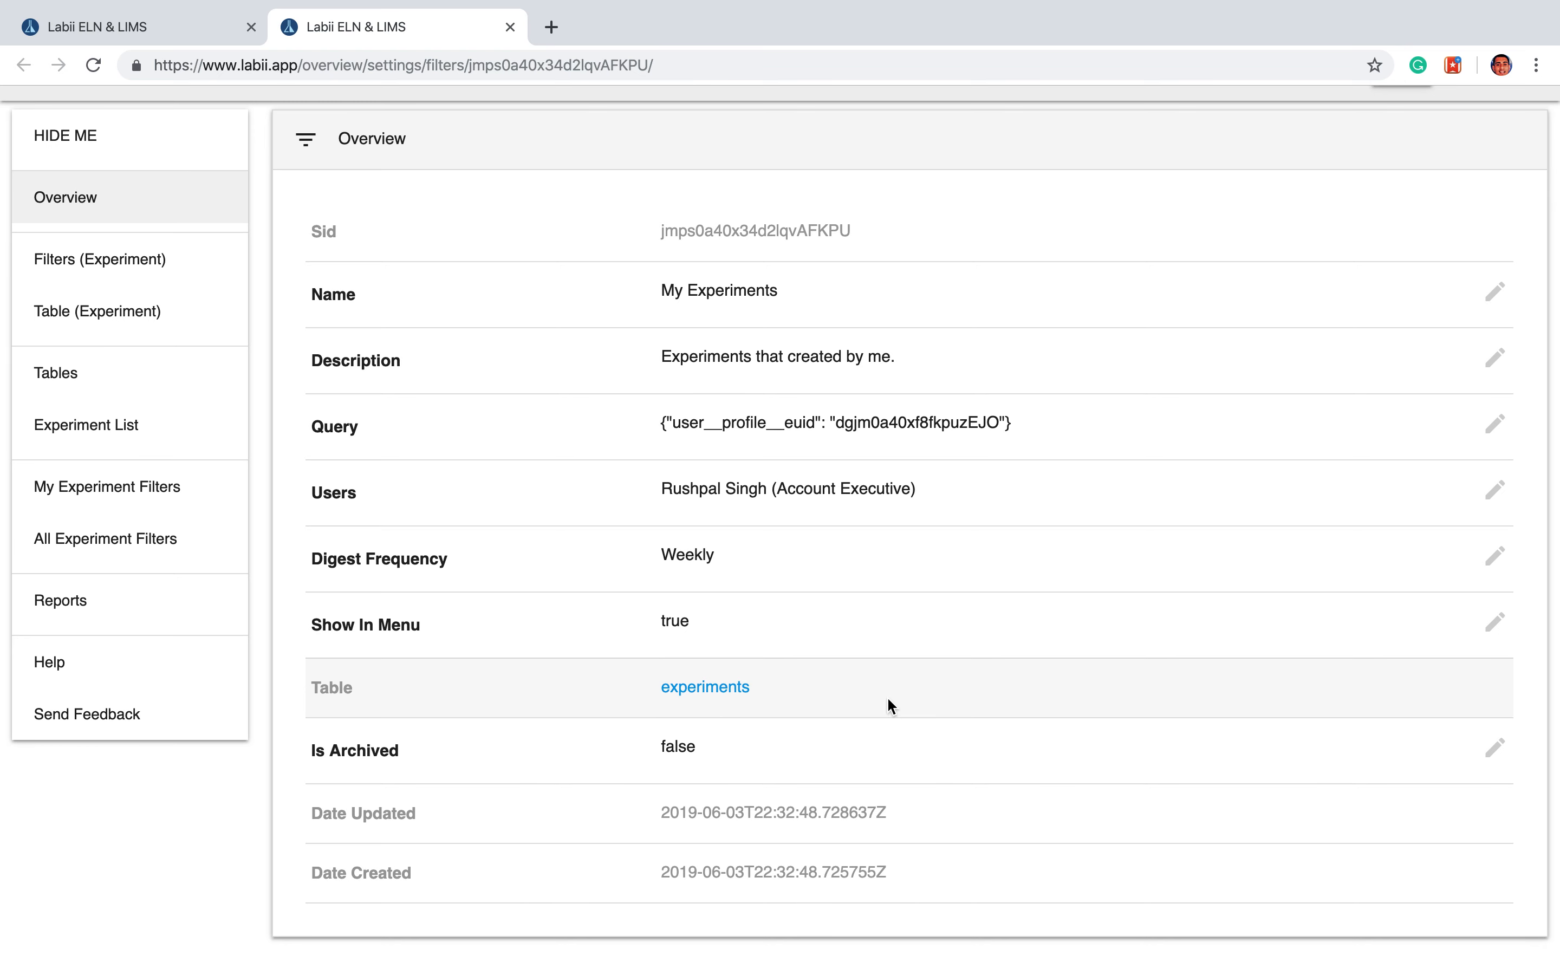